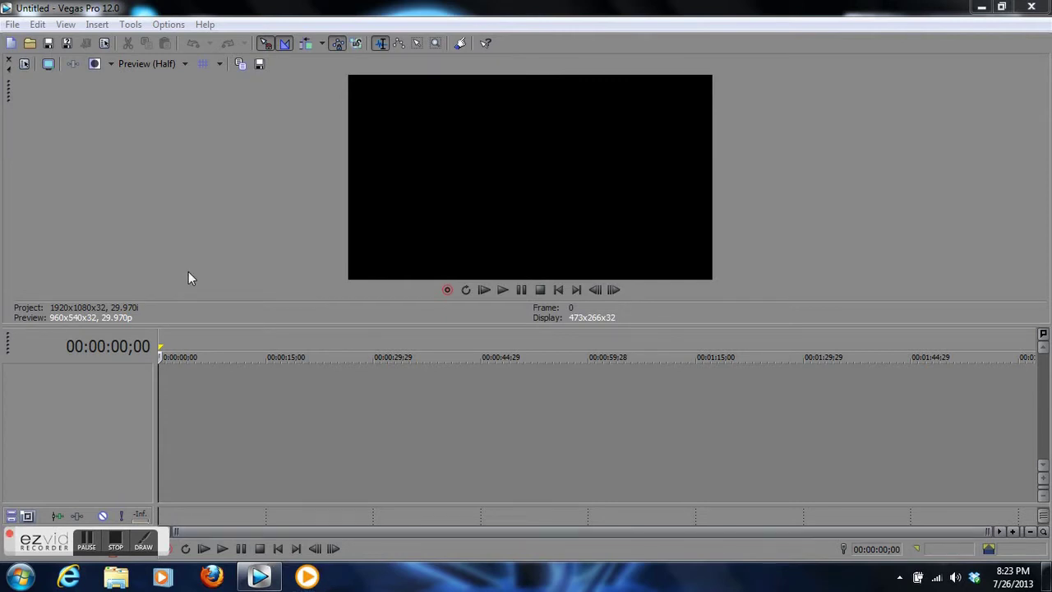
- Open the Black Ops II Game Clip (5) video from the Downloads folder
{"action": "left_click", "coordinate": [13, 23]}
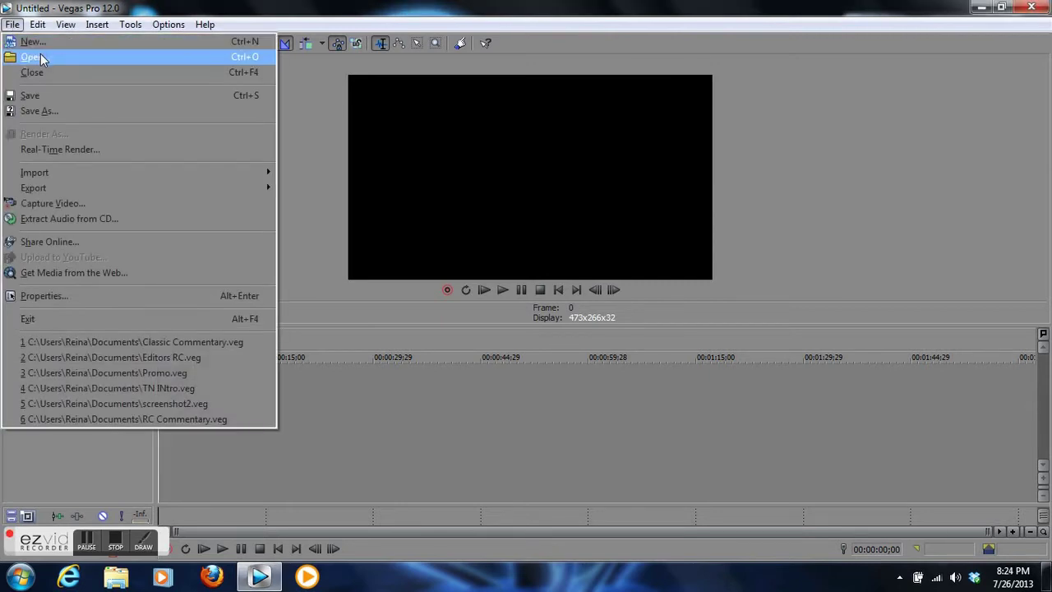
{"action": "left_click", "coordinate": [41, 57]}
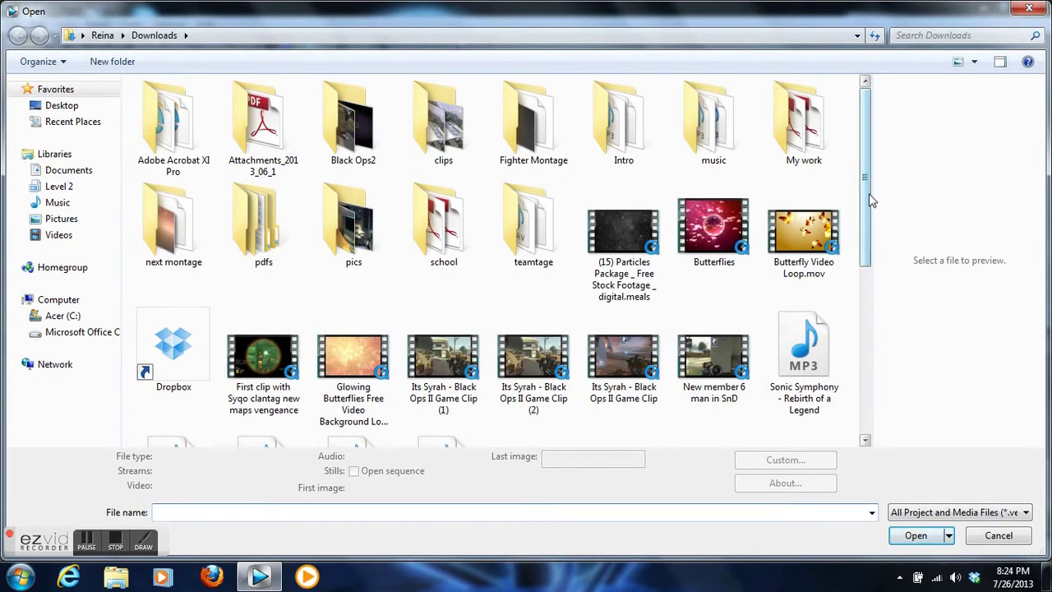
{"action": "left_click_drag", "start_coordinate": [869, 193], "coordinate": [871, 344]}
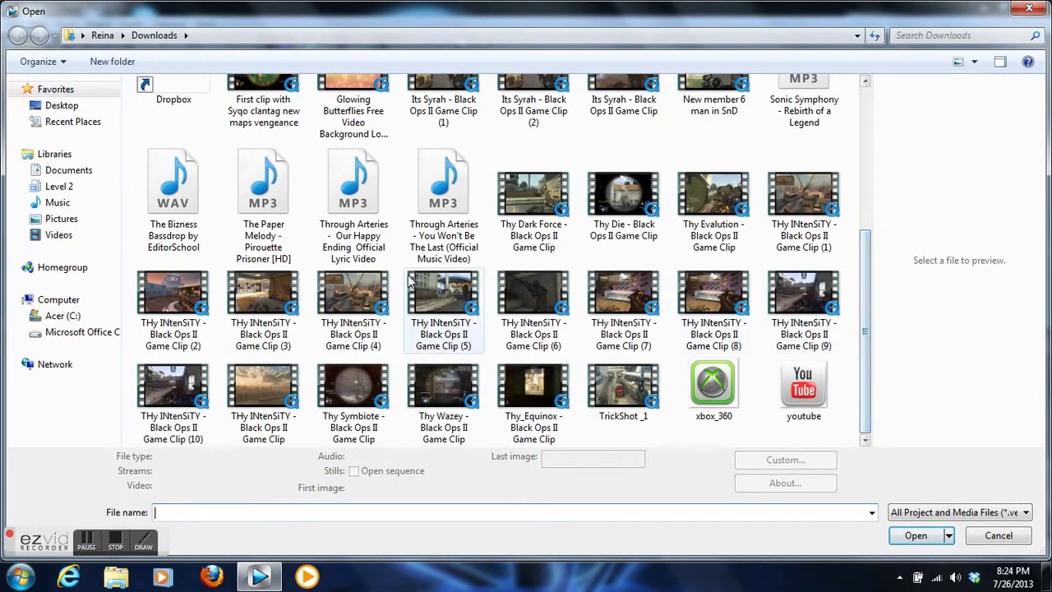
{"action": "left_click", "coordinate": [429, 289]}
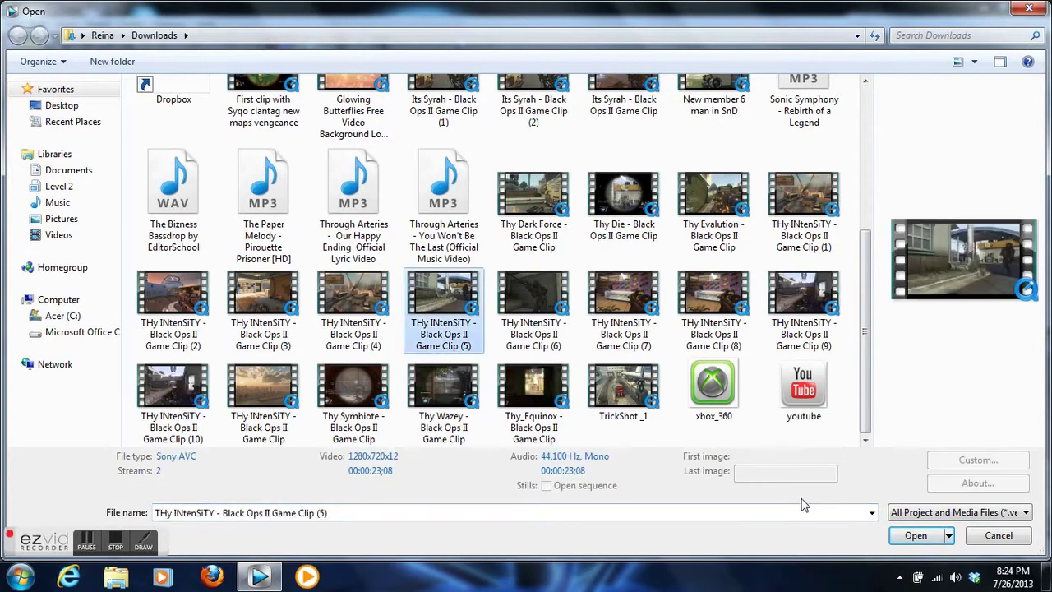
{"action": "left_click", "coordinate": [904, 532]}
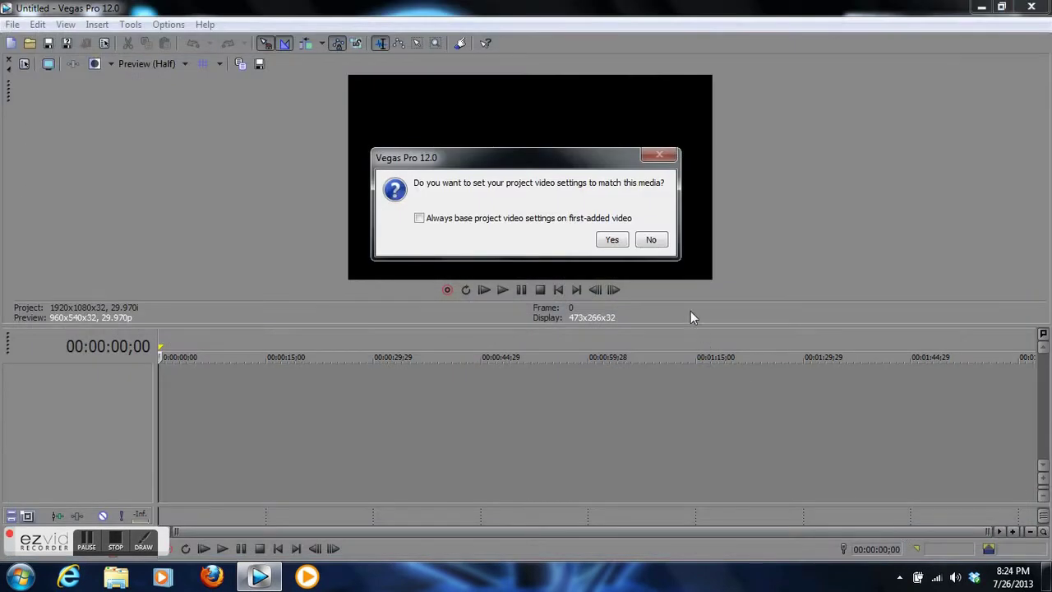
- Keep the existing project video settings and select the gameplay clip's tracks on the timeline
{"action": "left_click", "coordinate": [651, 240]}
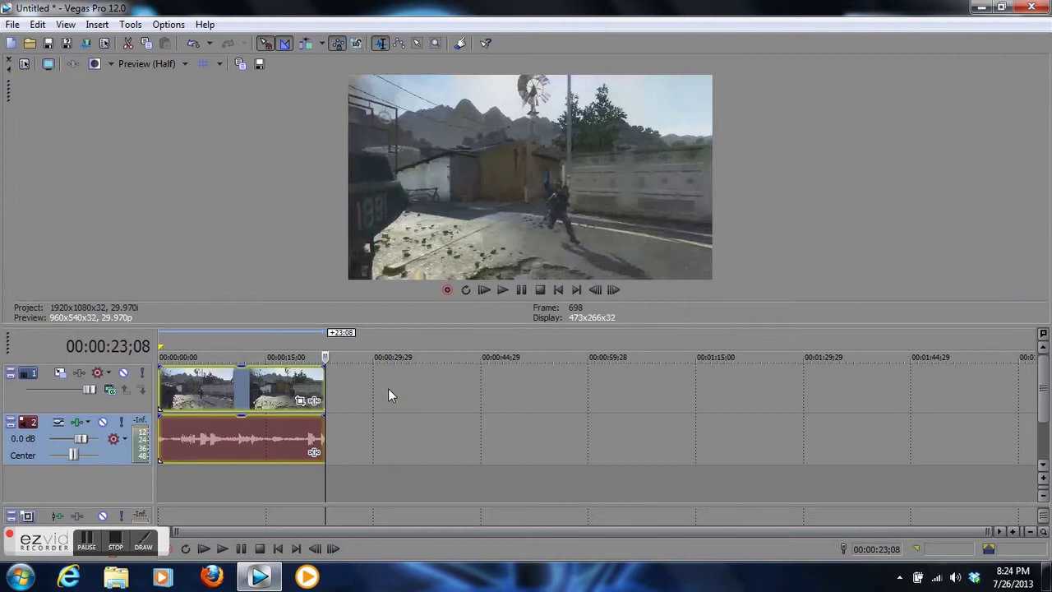
{"action": "left_click", "coordinate": [379, 388]}
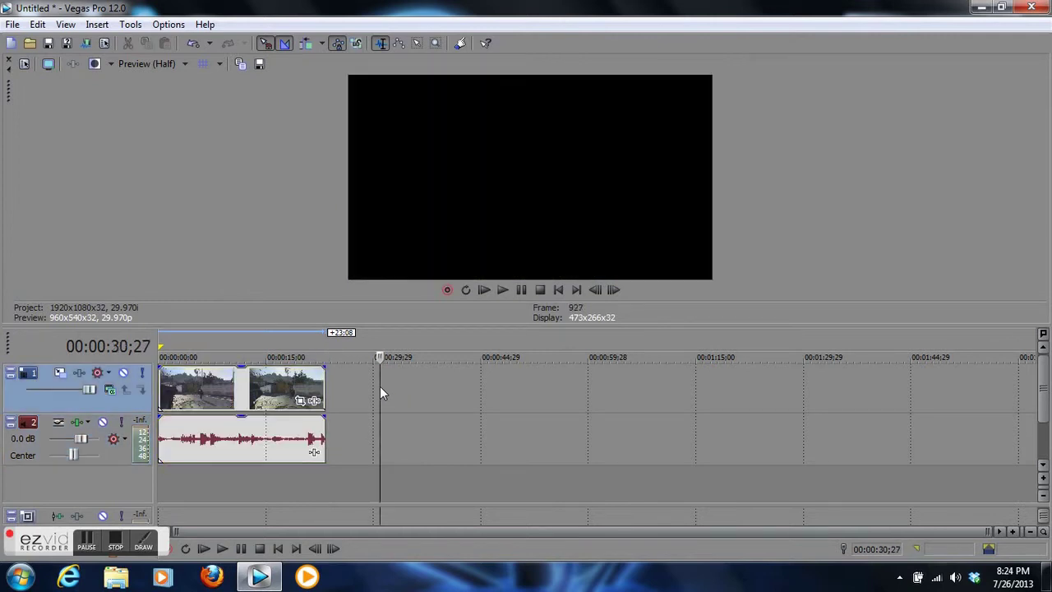
{"action": "left_click", "coordinate": [119, 454]}
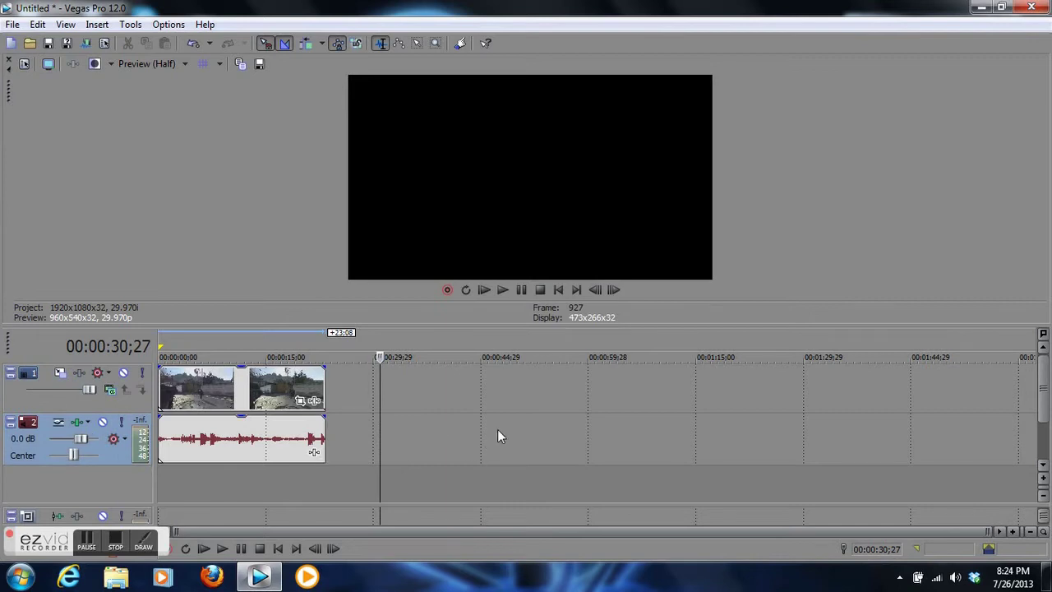
{"action": "left_click", "coordinate": [352, 384]}
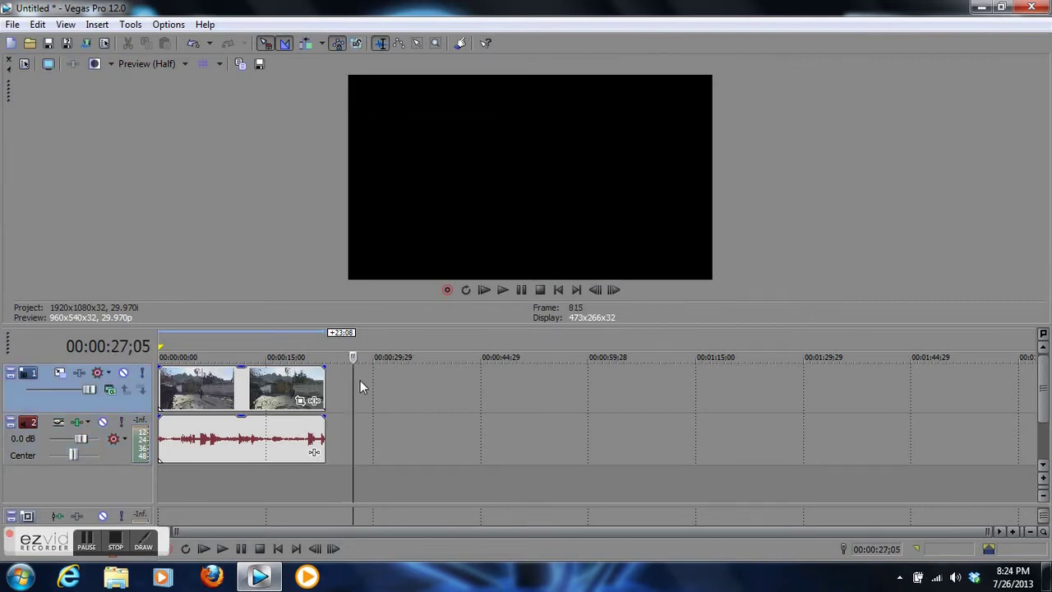
- Insert a new empty video track above the gameplay clip
{"action": "right_click", "coordinate": [360, 380]}
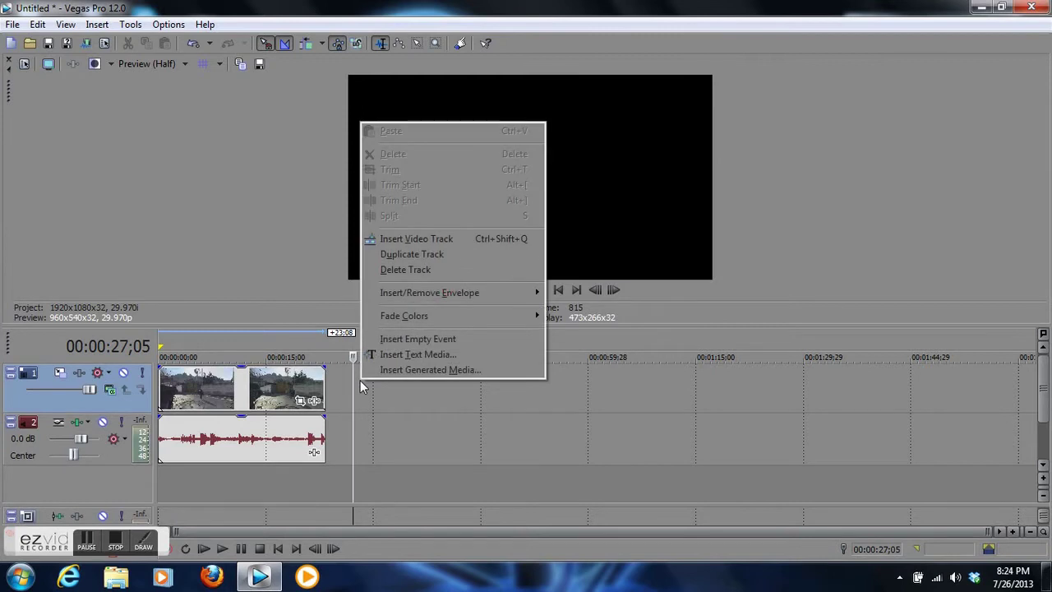
{"action": "left_click", "coordinate": [402, 240]}
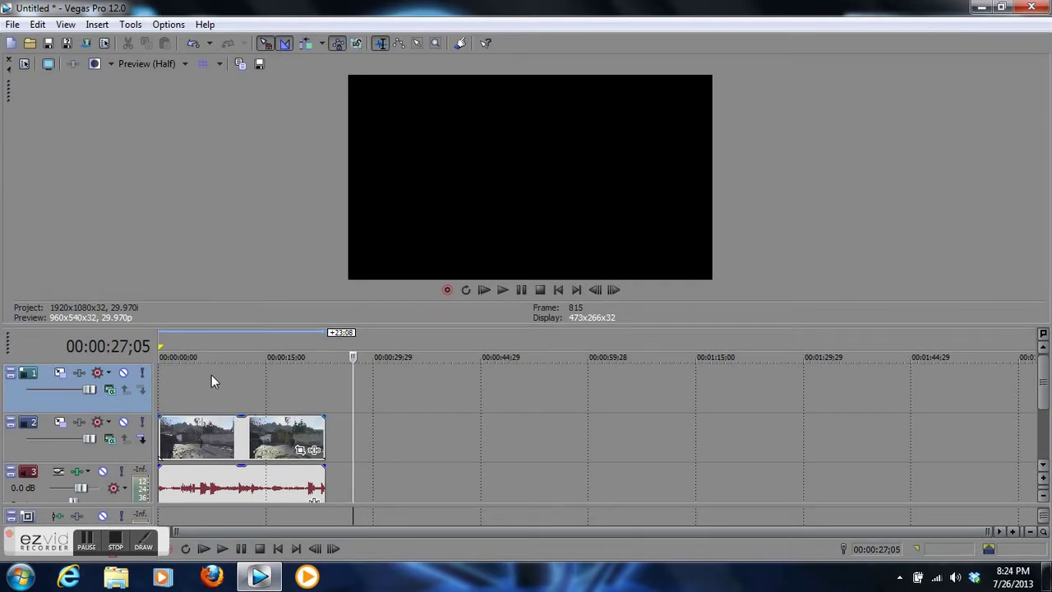
{"action": "left_click", "coordinate": [191, 378]}
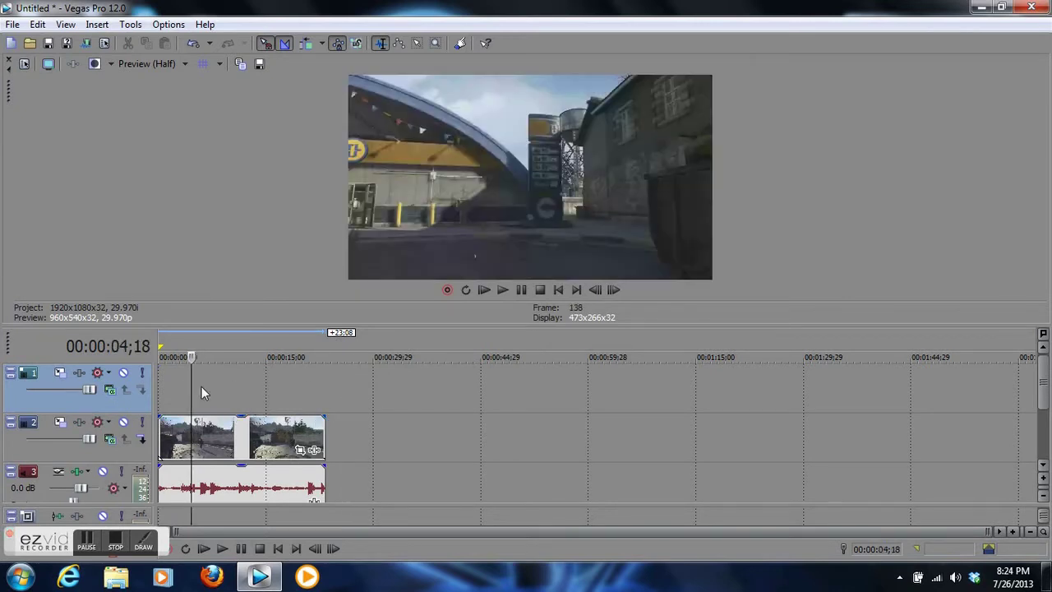
- Add the Sony Color Gradient generator as generated media on the empty top track
{"action": "right_click", "coordinate": [202, 390]}
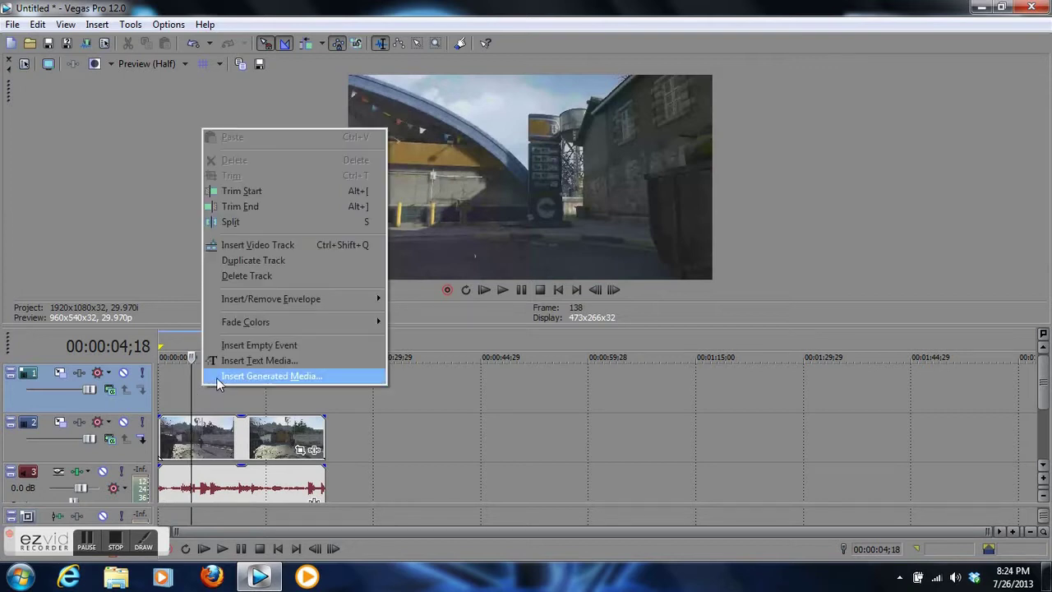
{"action": "left_click", "coordinate": [306, 379]}
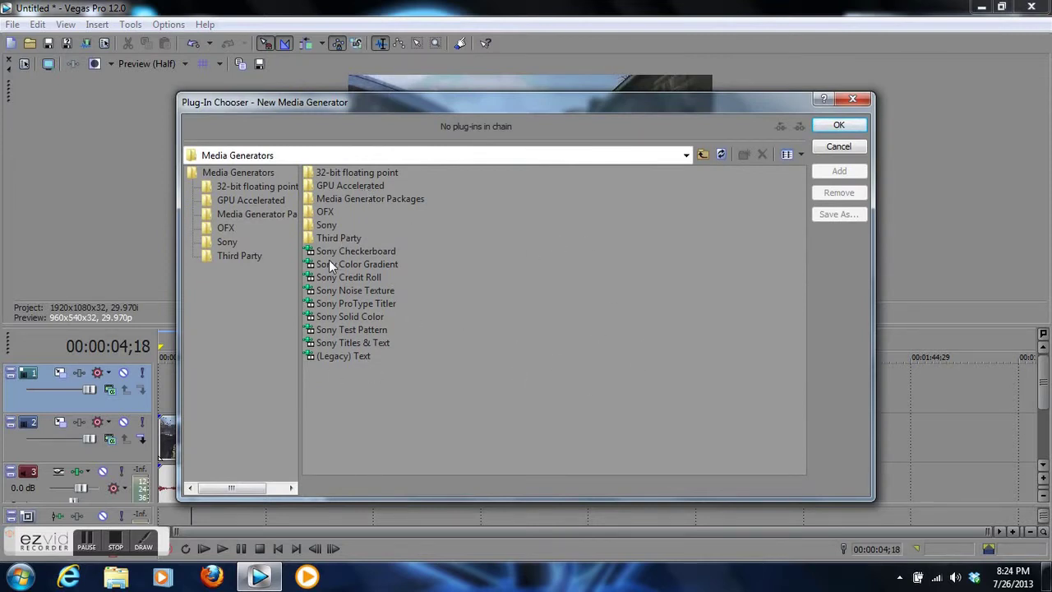
{"action": "left_click", "coordinate": [386, 264]}
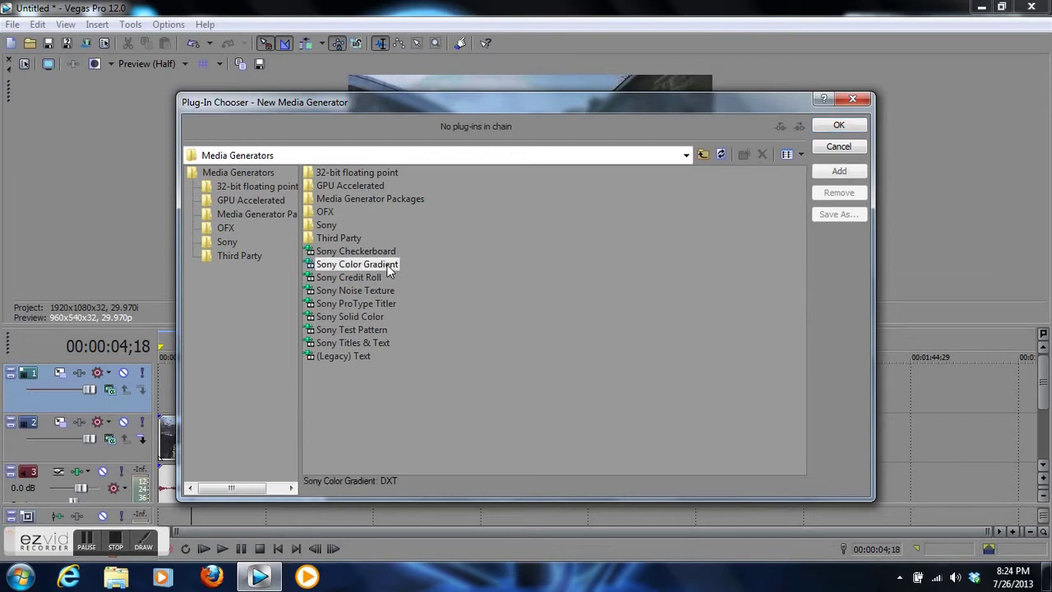
{"action": "left_click", "coordinate": [837, 172]}
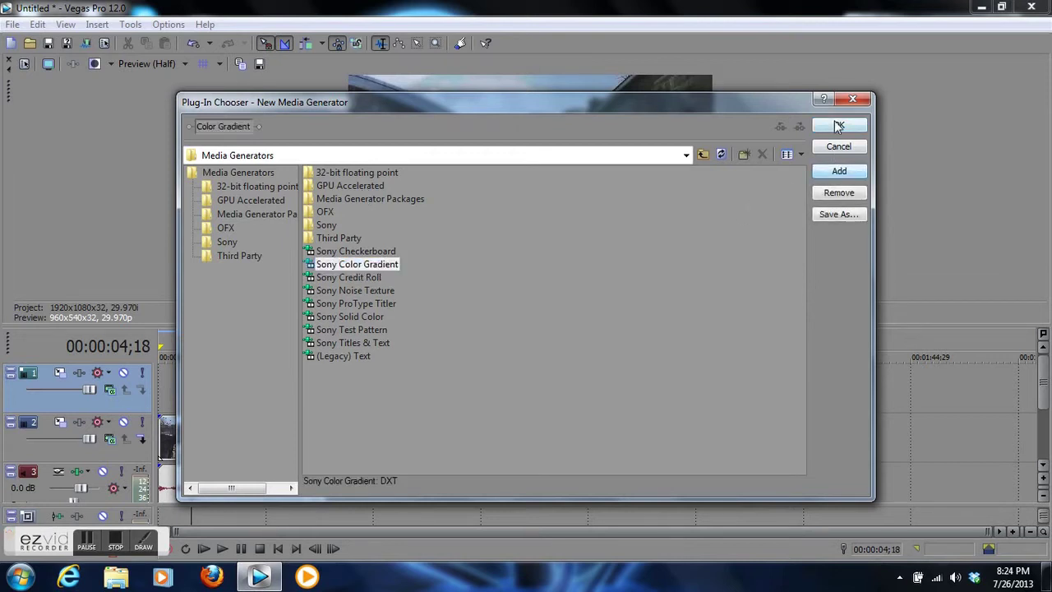
- Create the Linear White to Black gradient event and set track 1's compositing mode to Add
{"action": "left_click", "coordinate": [838, 125]}
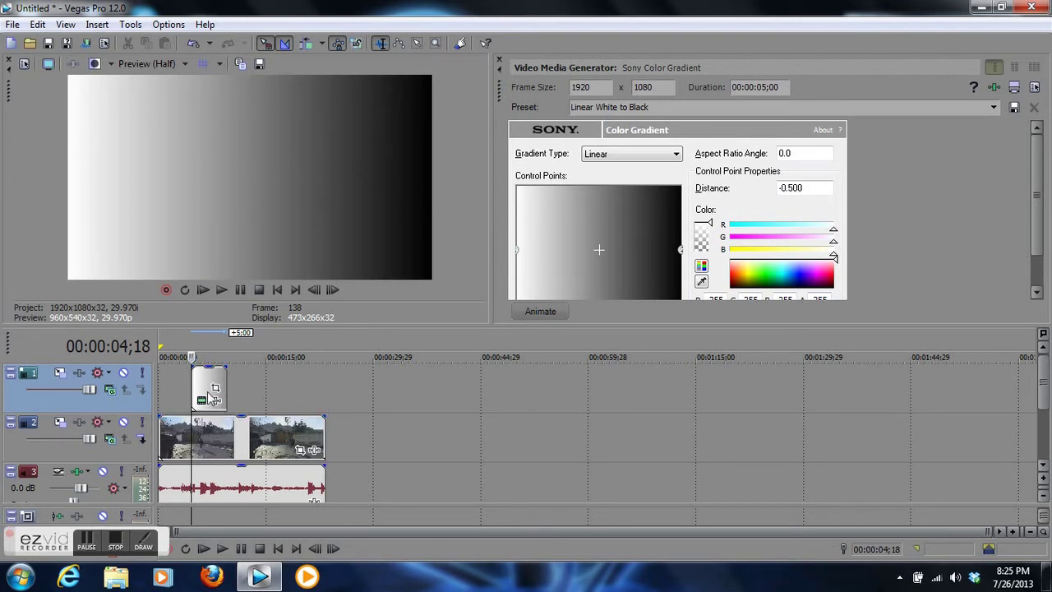
{"action": "left_click", "coordinate": [112, 391]}
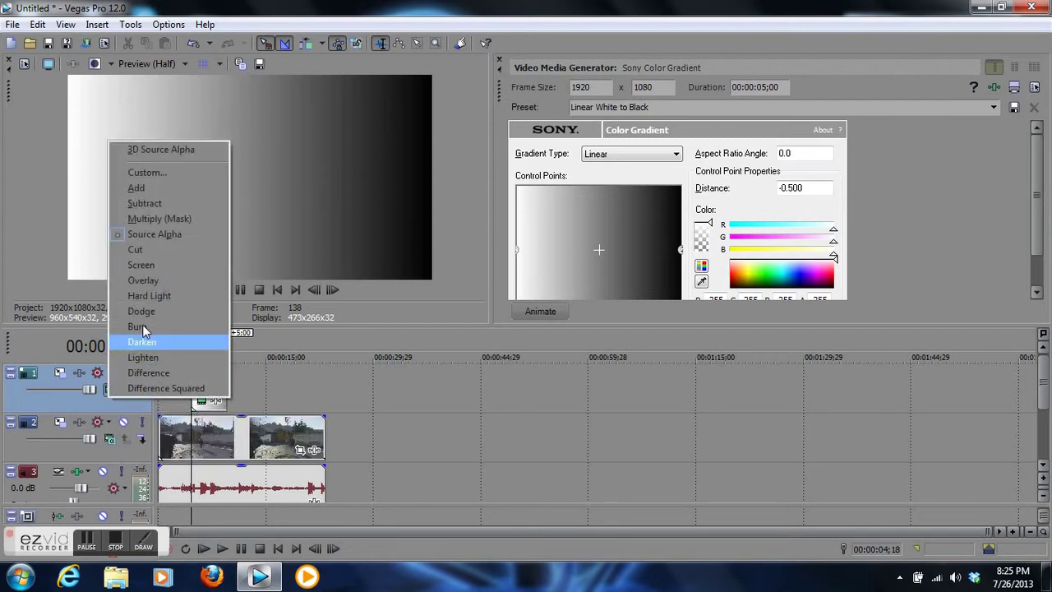
{"action": "left_click", "coordinate": [156, 198]}
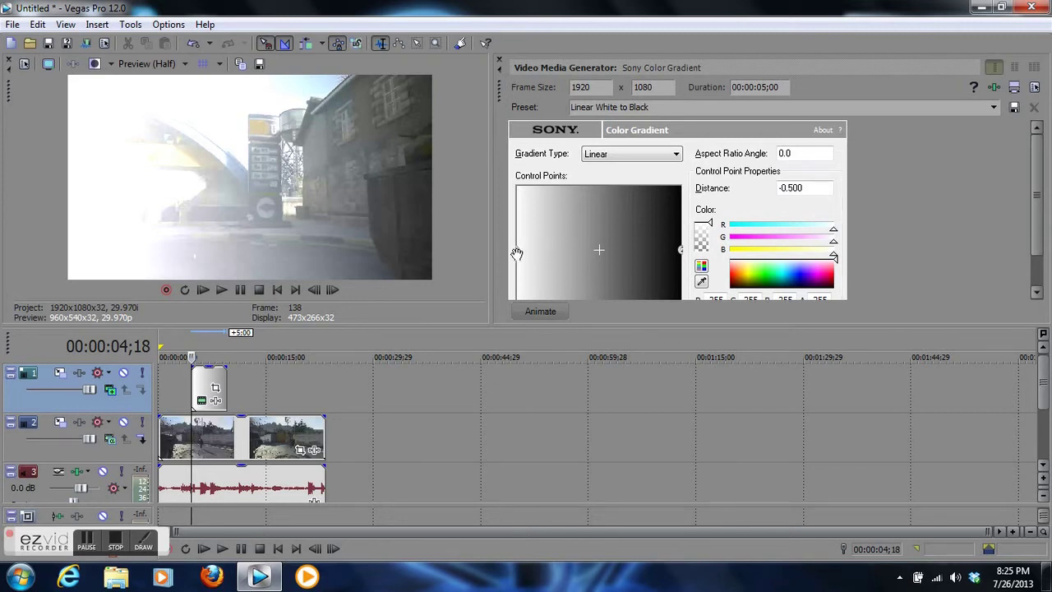
- Rotate the gradient vertically to -270.0 and raise the black point to distance 0.237
{"action": "left_click_drag", "start_coordinate": [515, 250], "coordinate": [601, 170]}
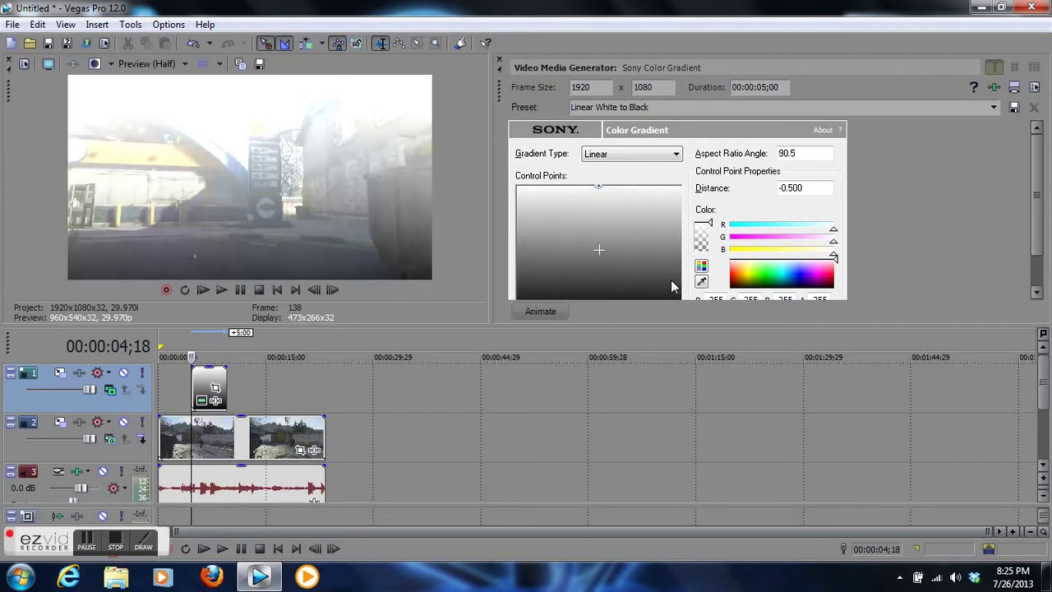
{"action": "left_click_drag", "start_coordinate": [646, 326], "coordinate": [650, 379]}
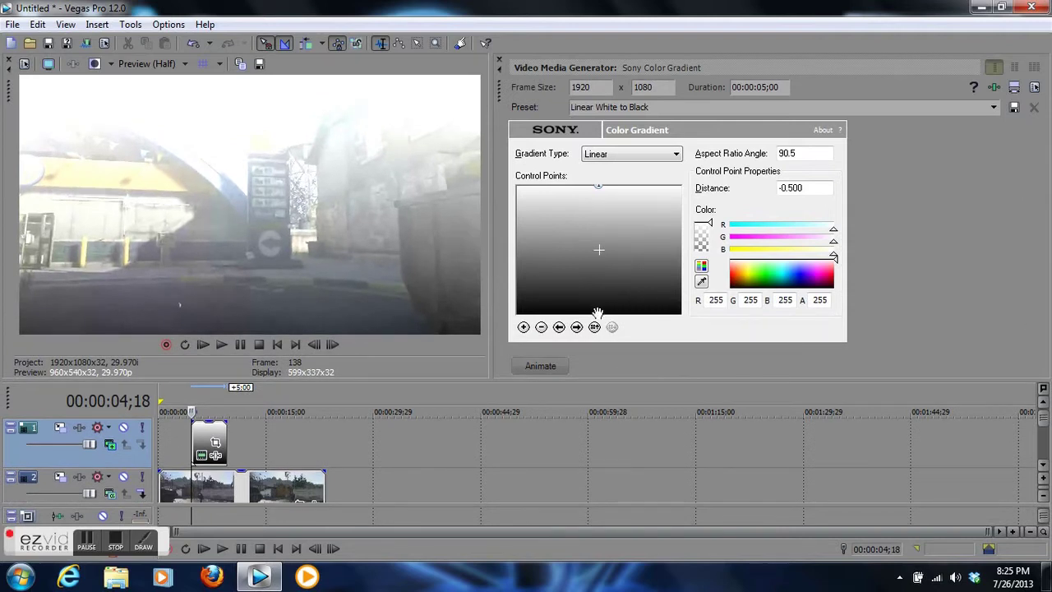
{"action": "mouse_move", "coordinate": [598, 314]}
{"action": "left_mouse_down"}
{"action": "mouse_move", "coordinate": [593, 273]}
{"action": "mouse_move", "coordinate": [573, 258]}
{"action": "mouse_move", "coordinate": [564, 266]}
{"action": "mouse_move", "coordinate": [627, 263]}
{"action": "mouse_move", "coordinate": [553, 212]}
{"action": "mouse_move", "coordinate": [611, 282]}
{"action": "mouse_move", "coordinate": [599, 267]}
{"action": "mouse_move", "coordinate": [598, 282]}
{"action": "left_mouse_up"}
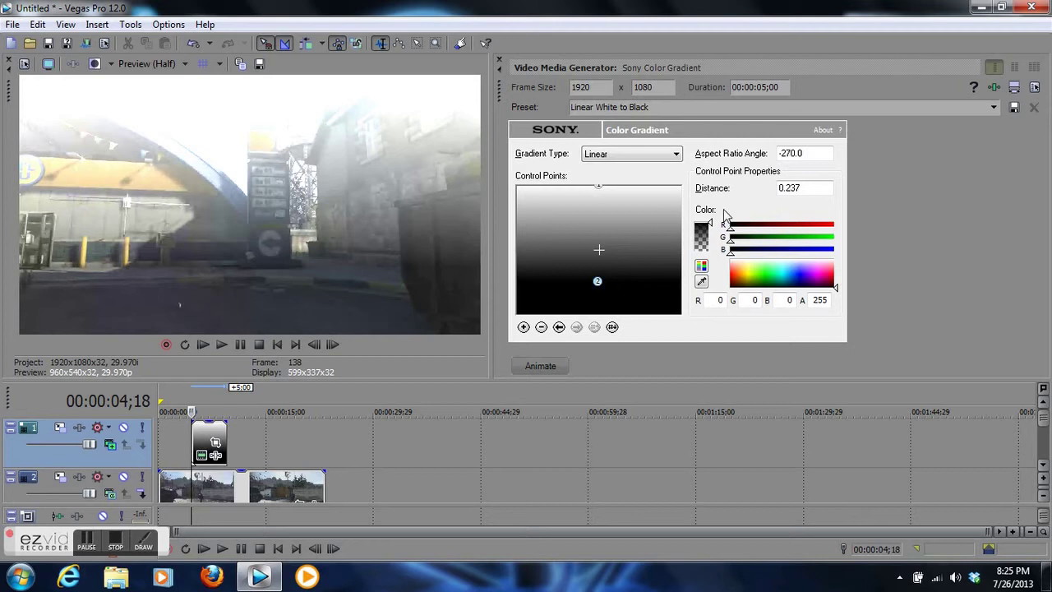
- Lower the white control point's alpha to about 154 so the gameplay shows through
{"action": "mouse_move", "coordinate": [711, 227]}
{"action": "left_click", "coordinate": [599, 186]}
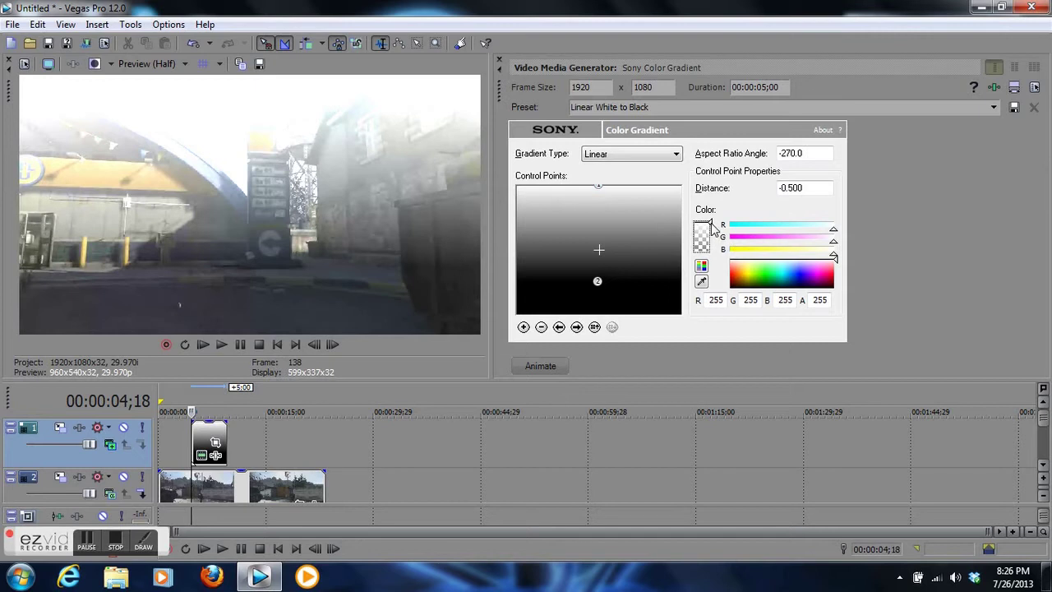
{"action": "mouse_move", "coordinate": [711, 225]}
{"action": "left_mouse_down"}
{"action": "mouse_move", "coordinate": [713, 260]}
{"action": "mouse_move", "coordinate": [707, 212]}
{"action": "mouse_move", "coordinate": [712, 235]}
{"action": "left_mouse_up"}
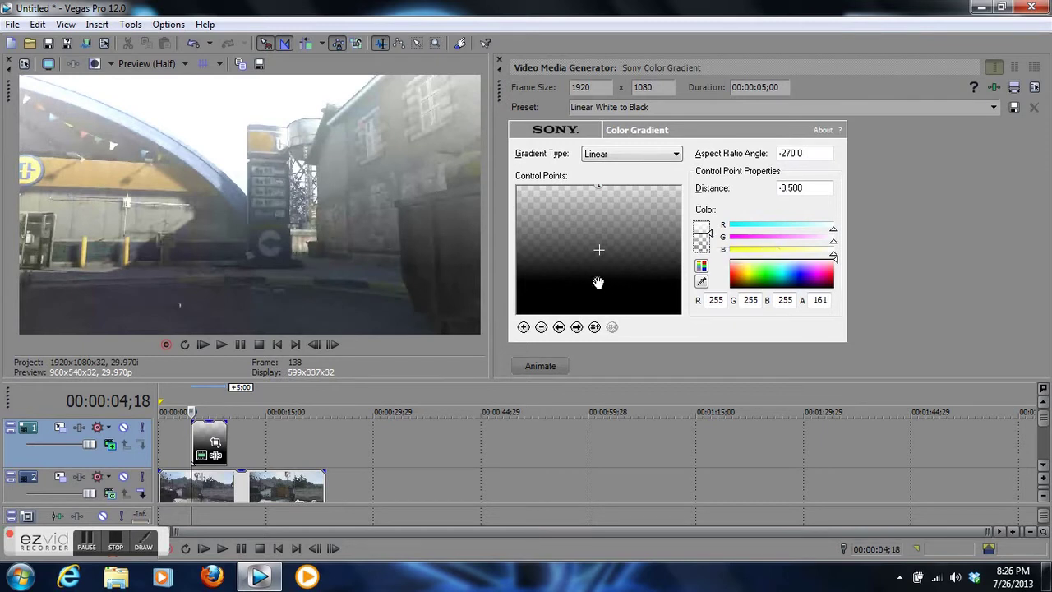
{"action": "left_click_drag", "start_coordinate": [598, 282], "coordinate": [598, 282]}
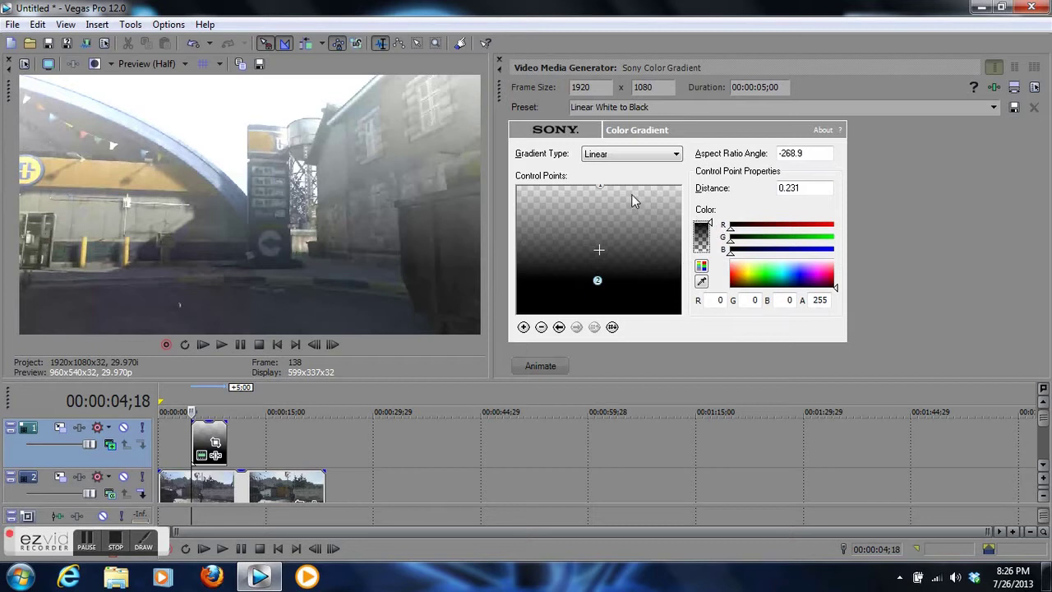
{"action": "left_click", "coordinate": [601, 186]}
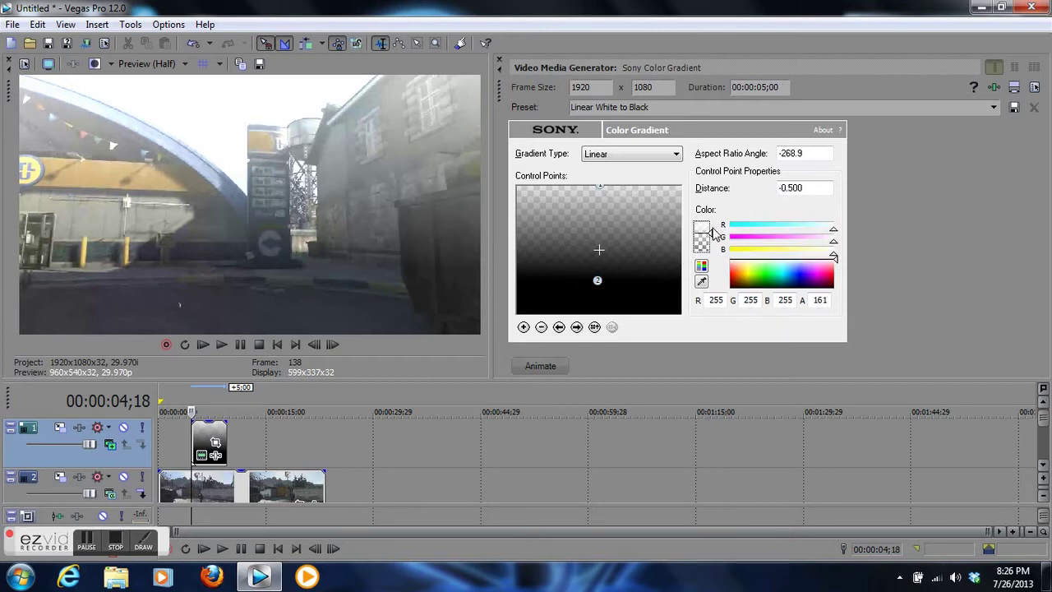
{"action": "left_click_drag", "start_coordinate": [712, 234], "coordinate": [713, 236]}
- Try blue, magenta and yellow as the gradient's top colour, making yellow semi-transparent
{"action": "left_click", "coordinate": [788, 276]}
{"action": "left_click", "coordinate": [817, 270]}
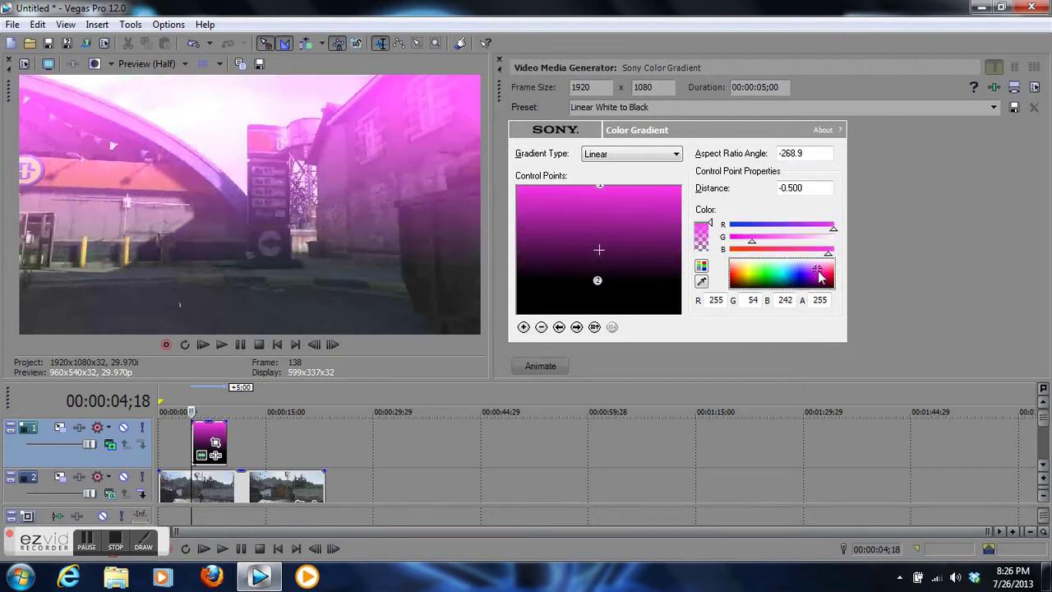
{"action": "left_click", "coordinate": [748, 275]}
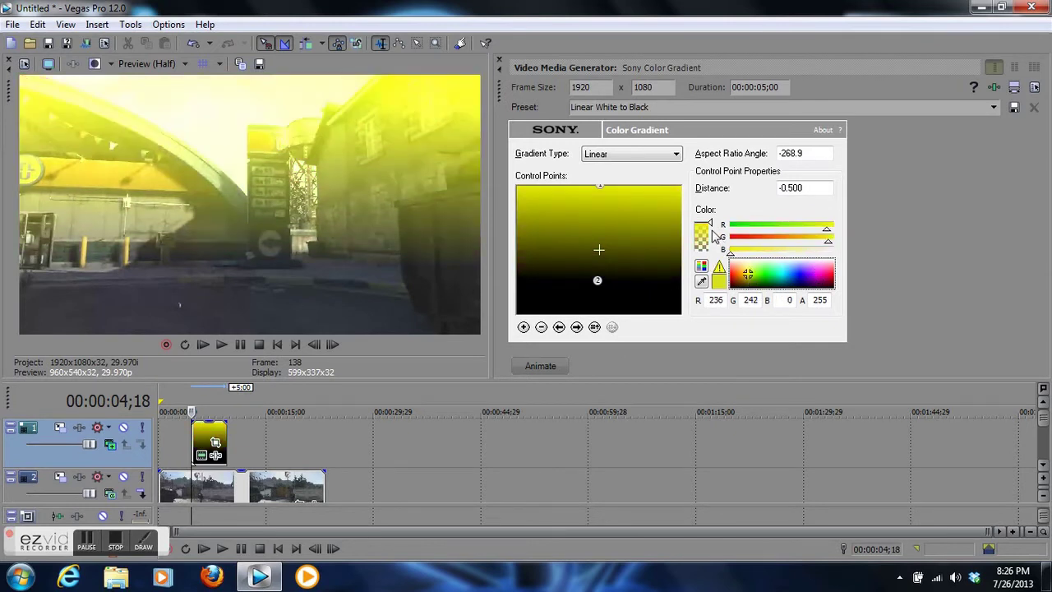
{"action": "mouse_move", "coordinate": [711, 229]}
{"action": "left_click_drag", "start_coordinate": [711, 228], "coordinate": [712, 246]}
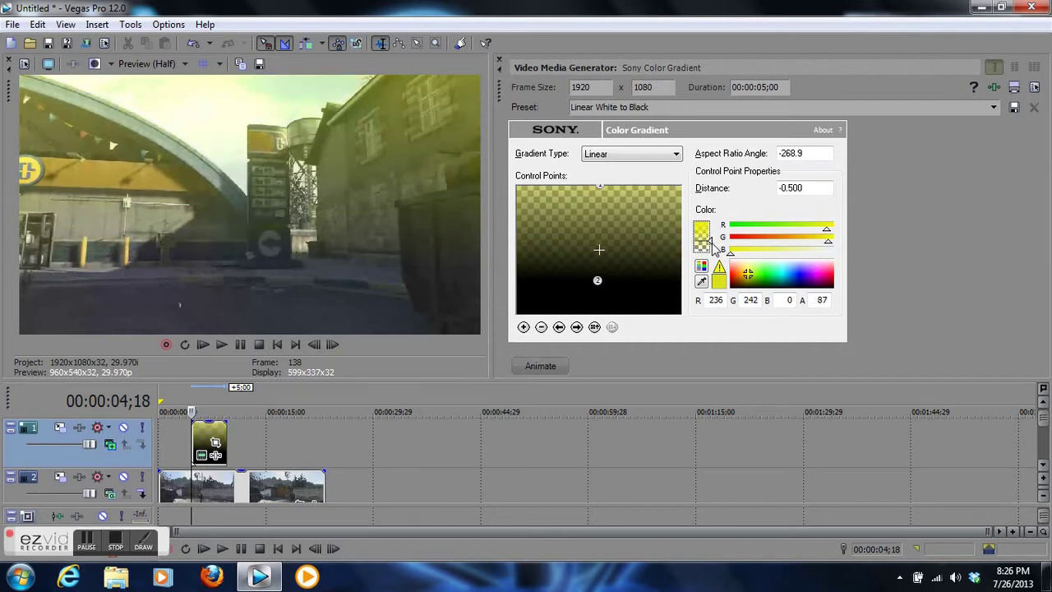
- Set the top colour to a pale near-white (R238 G255 B228) at about half opacity
{"action": "left_click", "coordinate": [747, 264]}
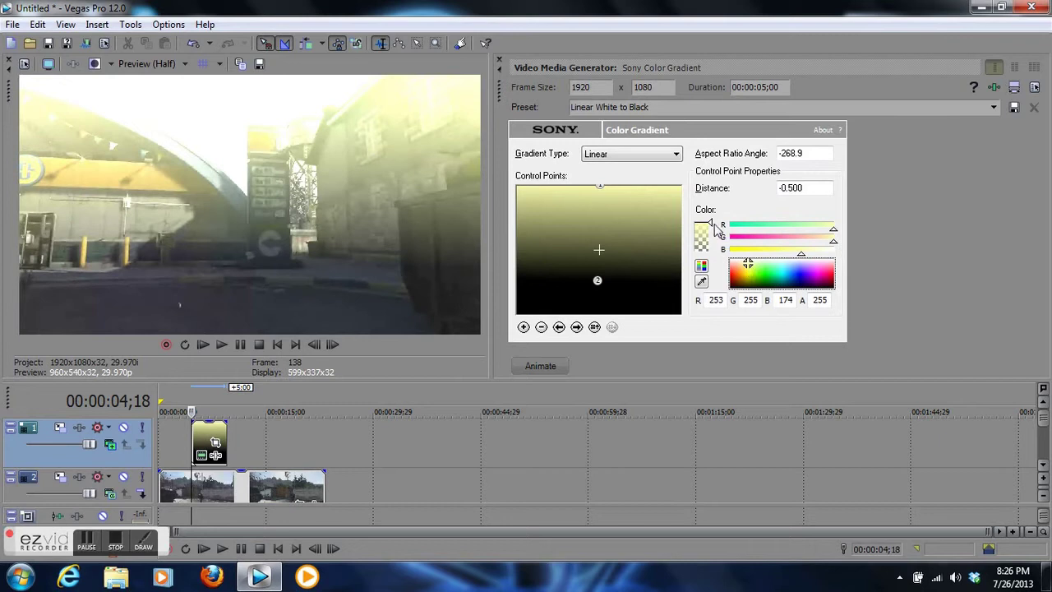
{"action": "left_click_drag", "start_coordinate": [711, 225], "coordinate": [712, 236]}
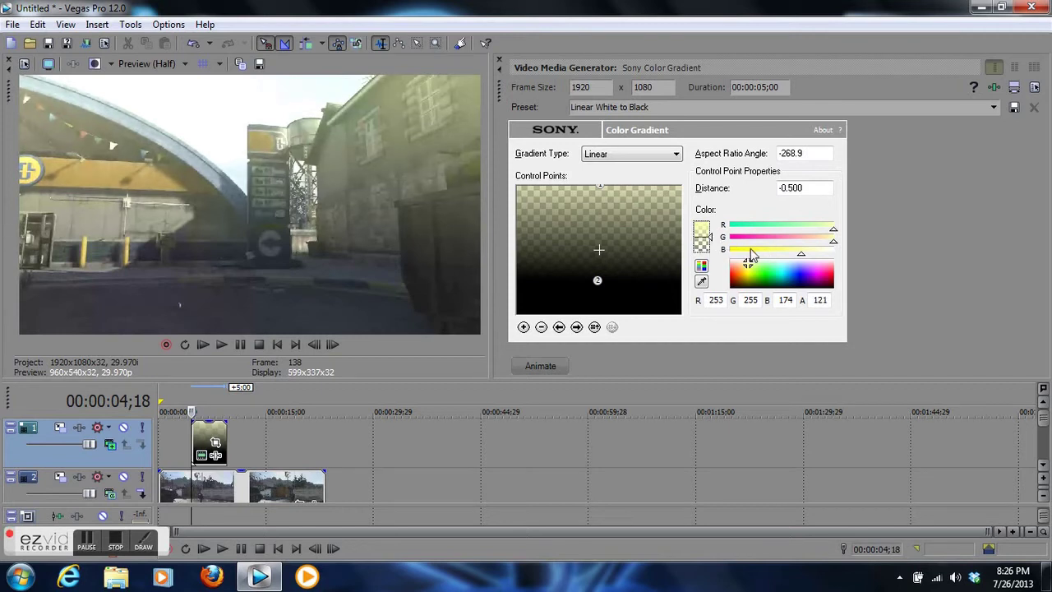
{"action": "left_click", "coordinate": [758, 262]}
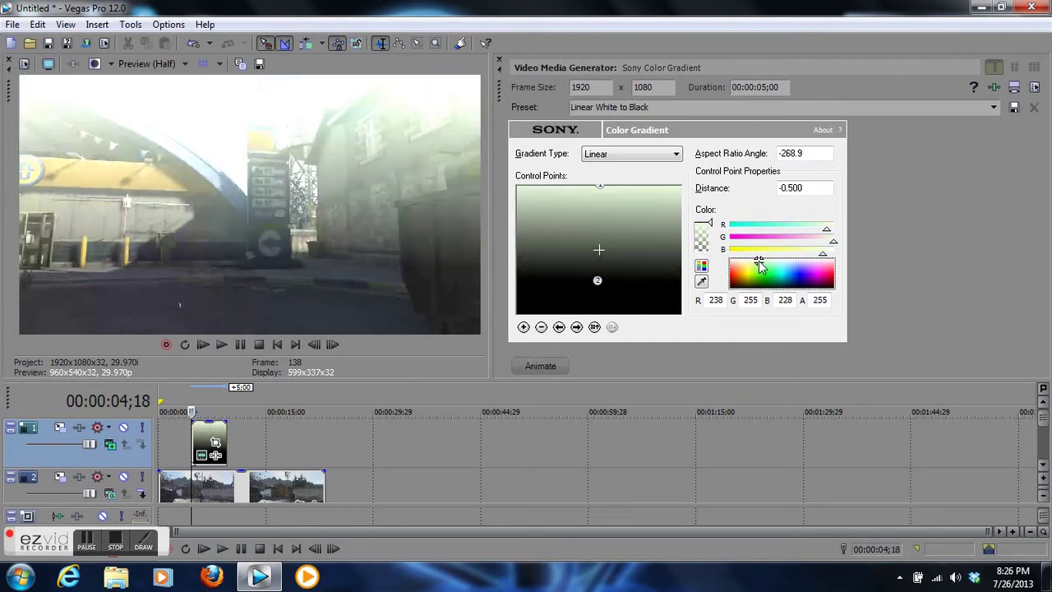
{"action": "left_click", "coordinate": [713, 228]}
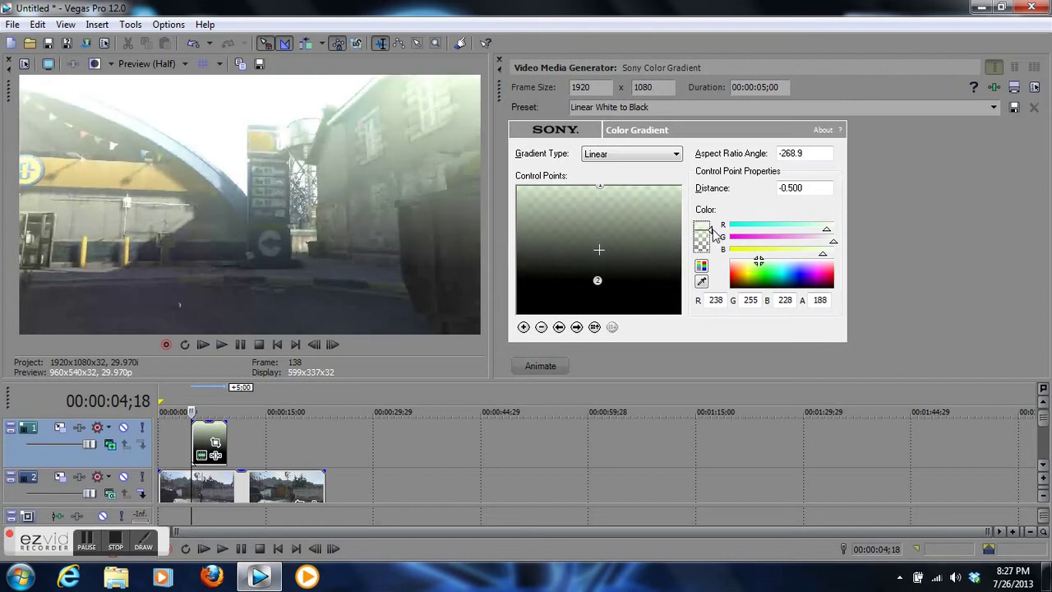
{"action": "left_click_drag", "start_coordinate": [713, 232], "coordinate": [715, 239]}
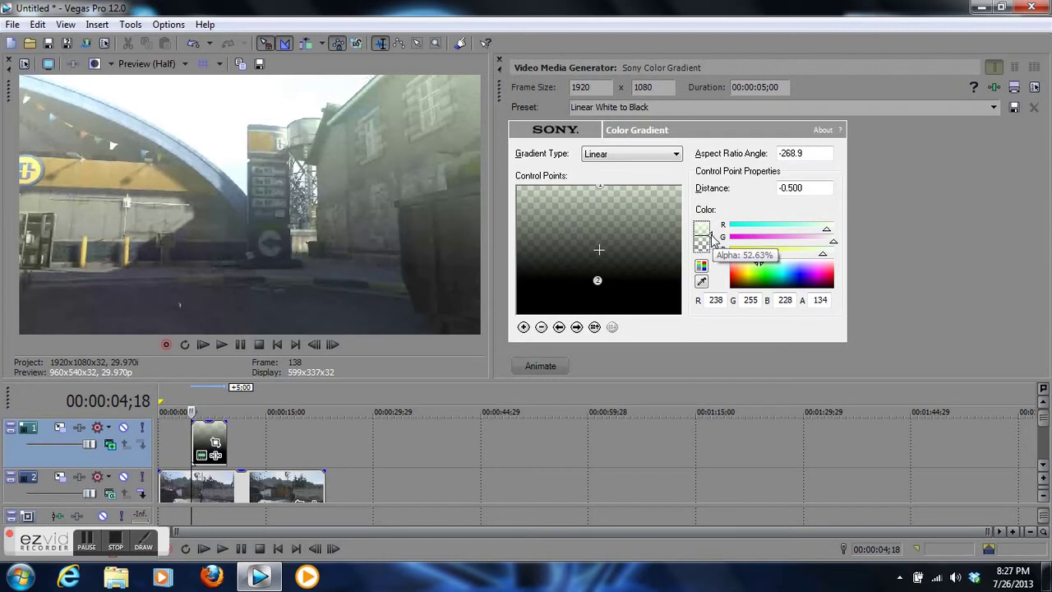
- Nudge the black point to bring the gradient angle to -267.5 and close the generator settings
{"action": "left_click", "coordinate": [597, 280]}
{"action": "left_click_drag", "start_coordinate": [597, 280], "coordinate": [598, 275]}
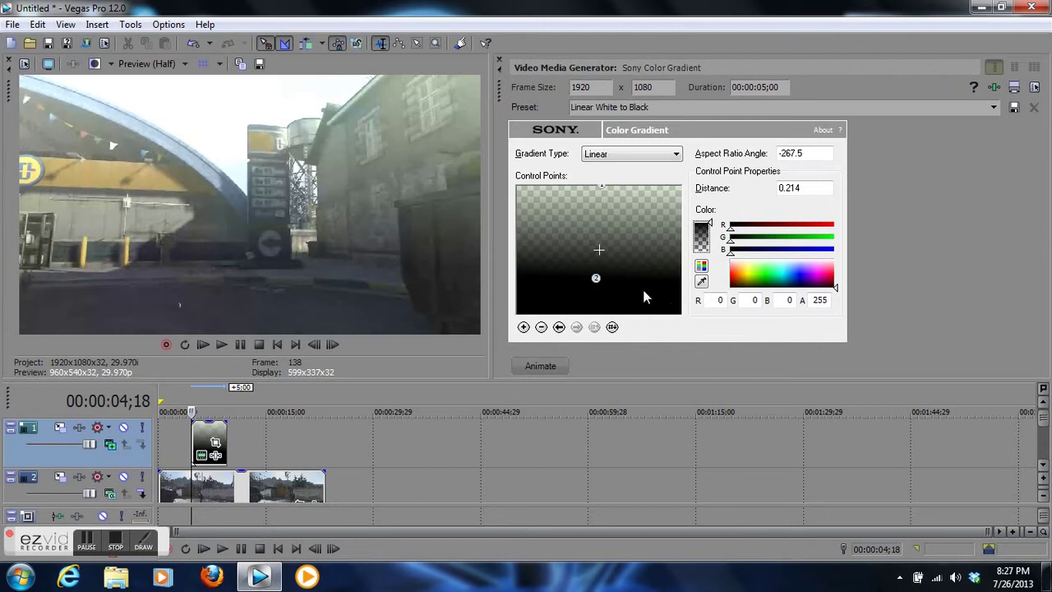
{"action": "left_click_drag", "start_coordinate": [597, 278], "coordinate": [597, 281]}
{"action": "left_click", "coordinate": [499, 59]}
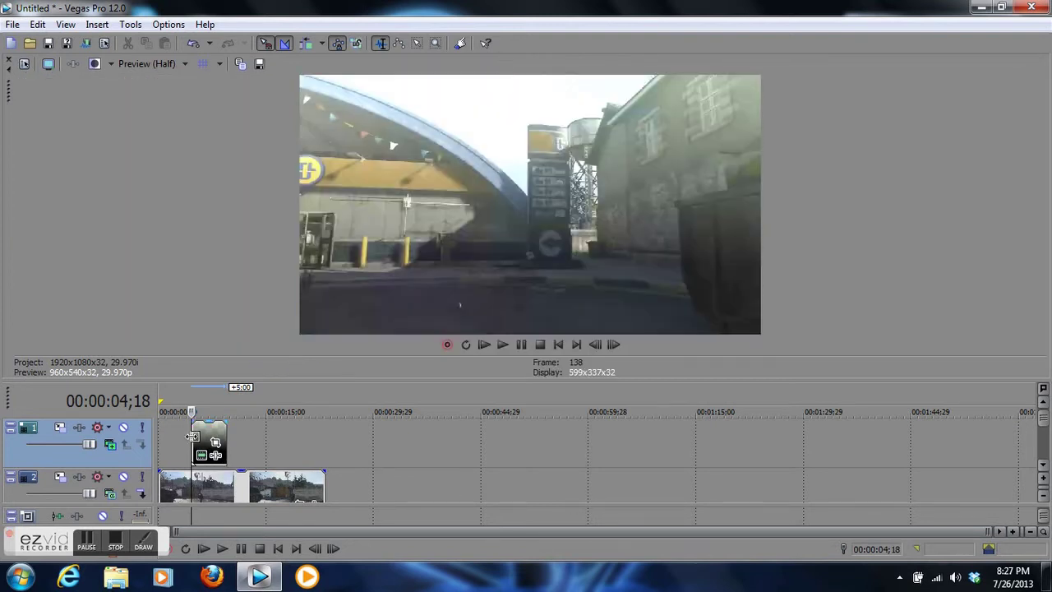
- Stretch the gradient event from the timeline start to the gameplay clip's end, then select the gameplay clip
{"action": "left_click_drag", "start_coordinate": [193, 444], "coordinate": [159, 443]}
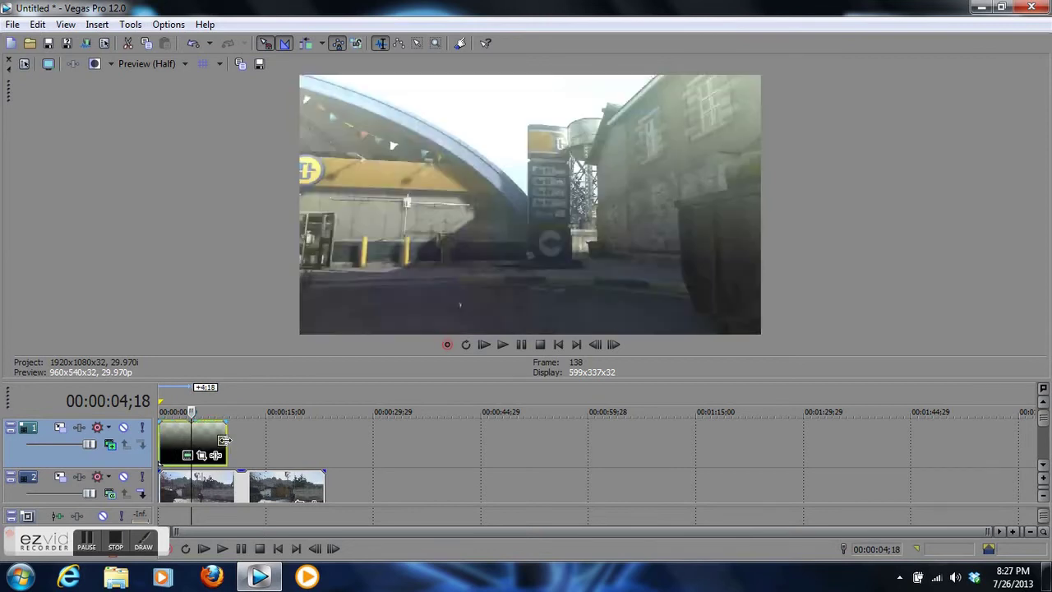
{"action": "left_click_drag", "start_coordinate": [227, 448], "coordinate": [325, 451]}
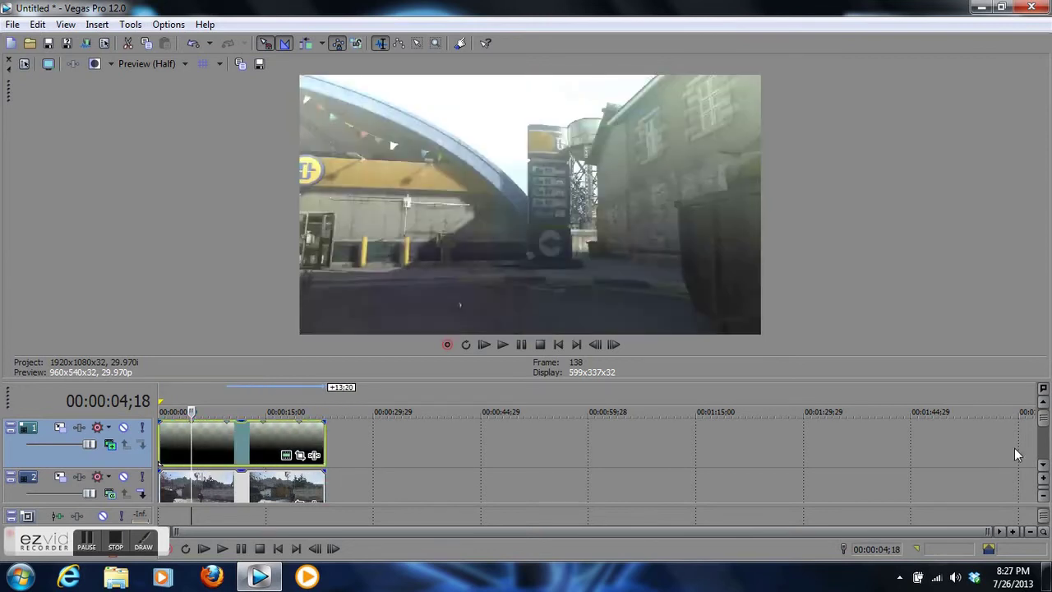
{"action": "left_click", "coordinate": [1044, 469]}
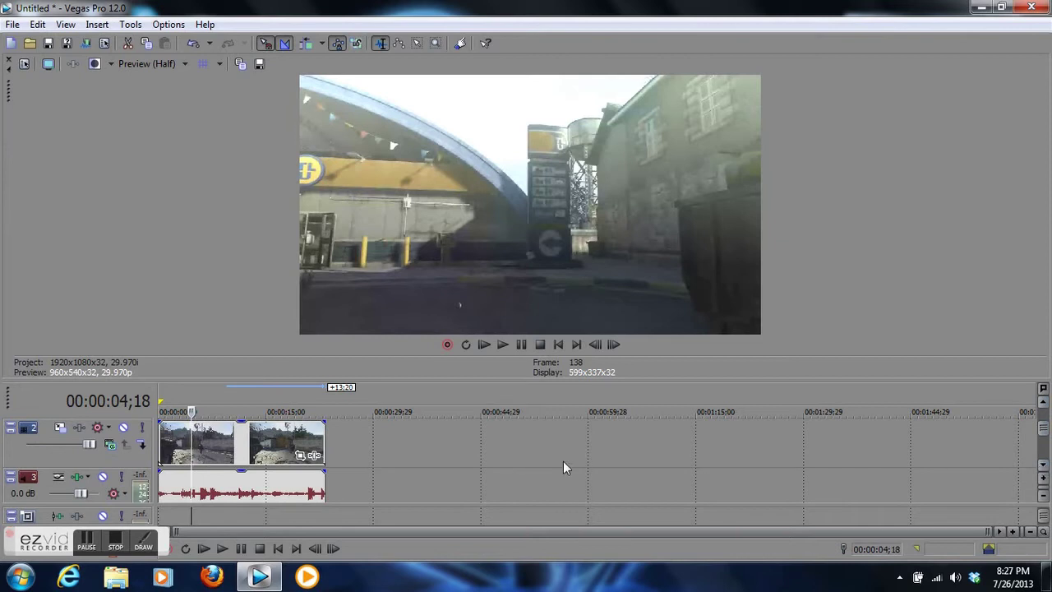
{"action": "left_click", "coordinate": [232, 451]}
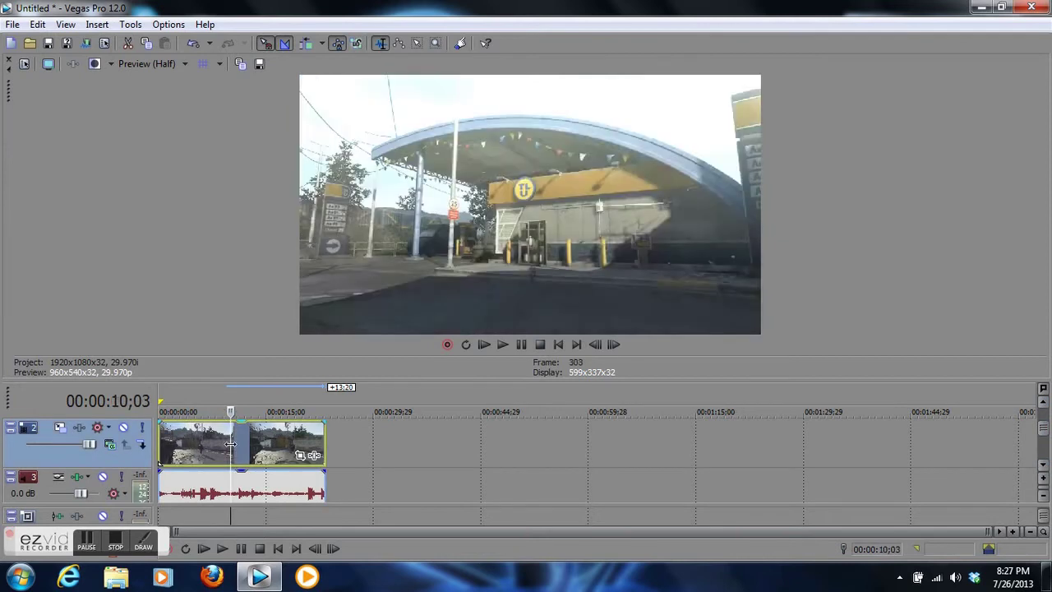
- Apply Sony Color Corrector to the Black Ops II gameplay clip through Video Event FX
{"action": "right_click", "coordinate": [231, 445]}
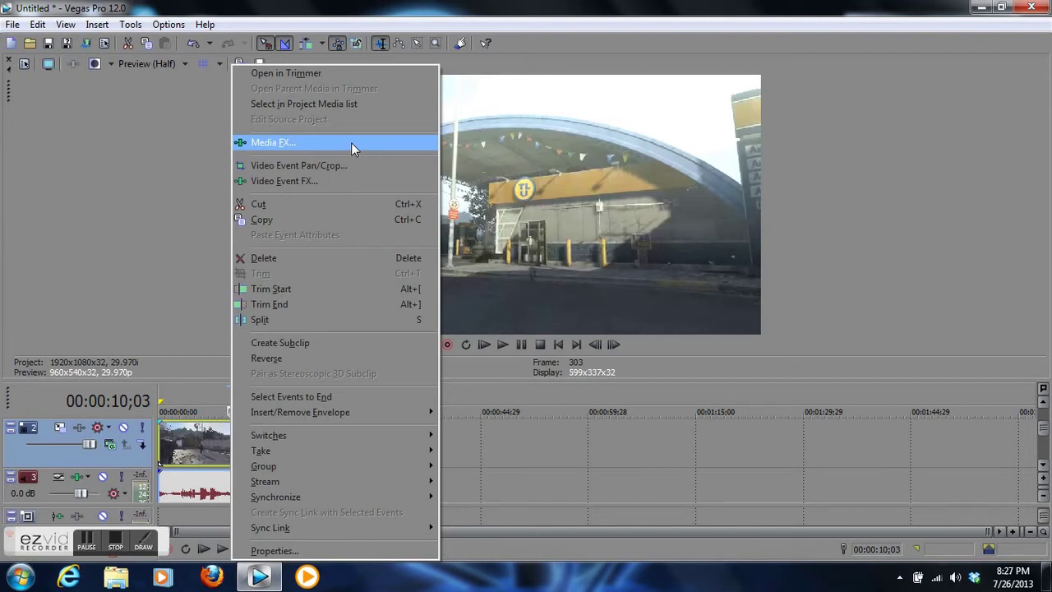
{"action": "left_click", "coordinate": [319, 182]}
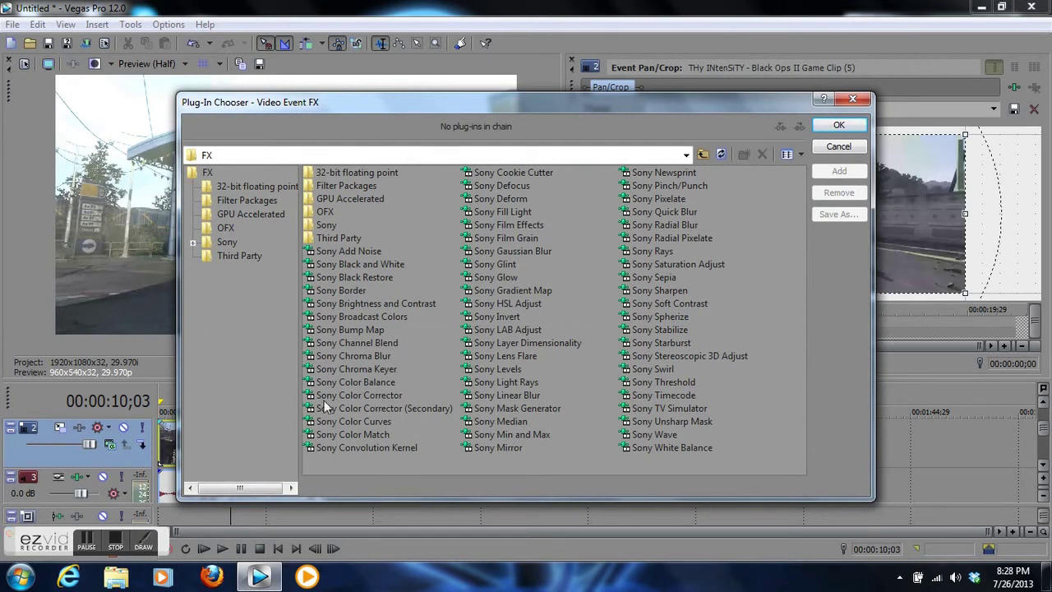
{"action": "left_click", "coordinate": [381, 397]}
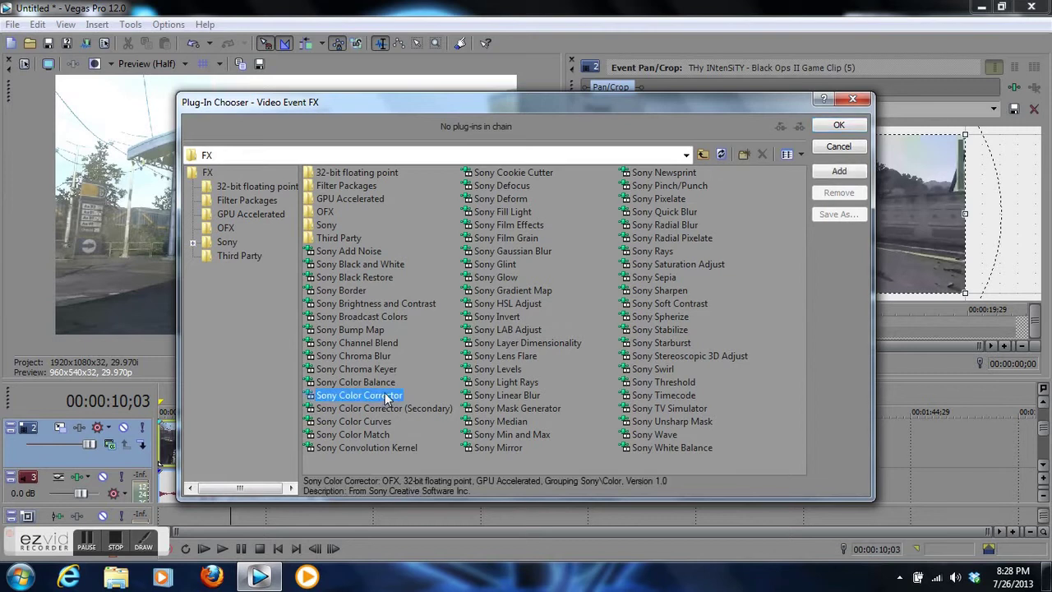
{"action": "left_click", "coordinate": [863, 124]}
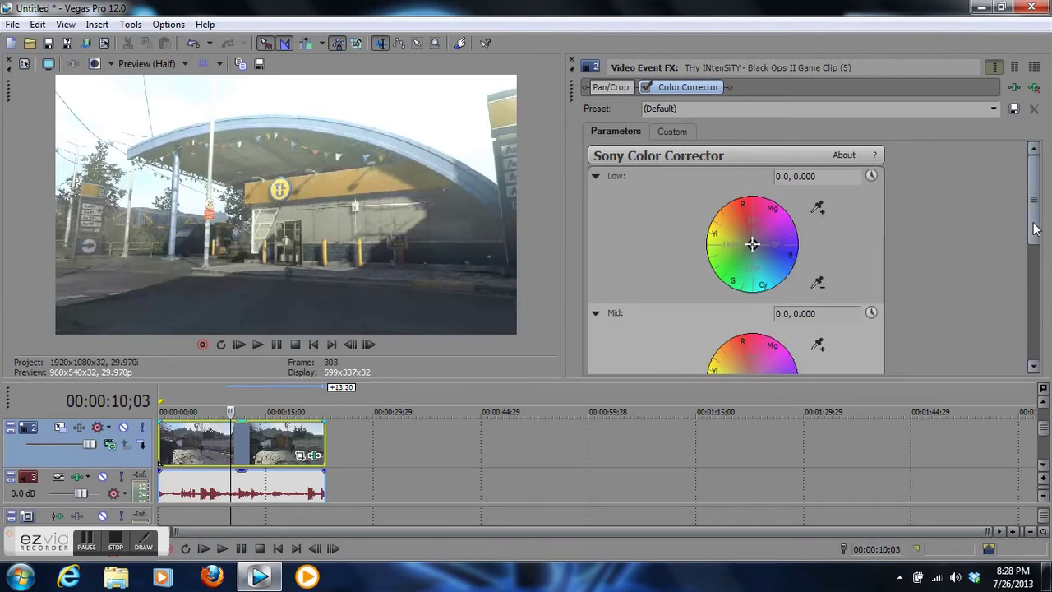
- Tint the Mid colour wheel toward red-yellow, then undo both the tint and the Color Corrector effect
{"action": "left_click_drag", "start_coordinate": [1027, 228], "coordinate": [1028, 267]}
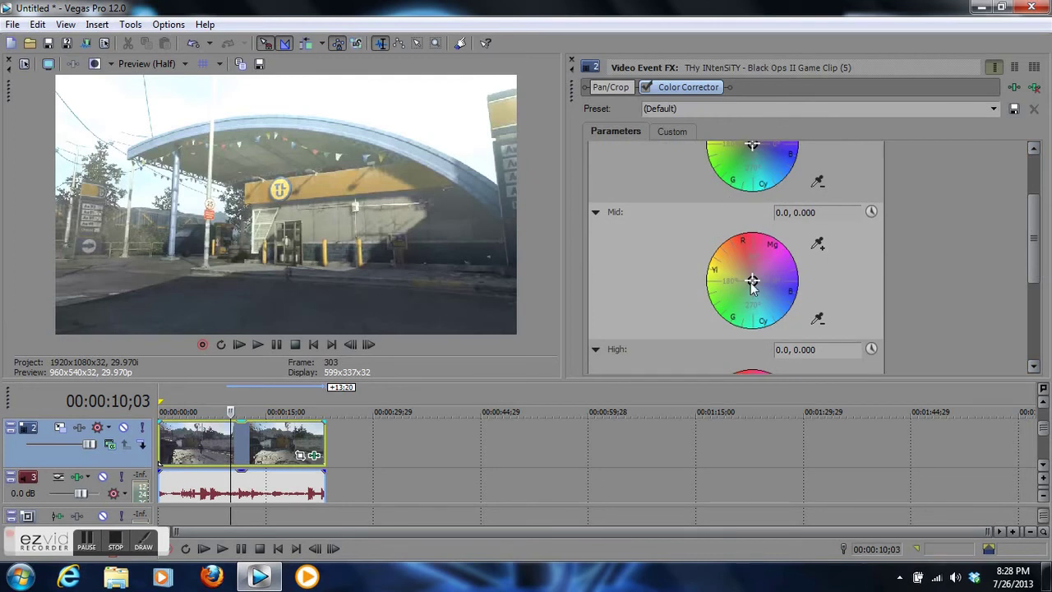
{"action": "left_click_drag", "start_coordinate": [752, 282], "coordinate": [774, 271]}
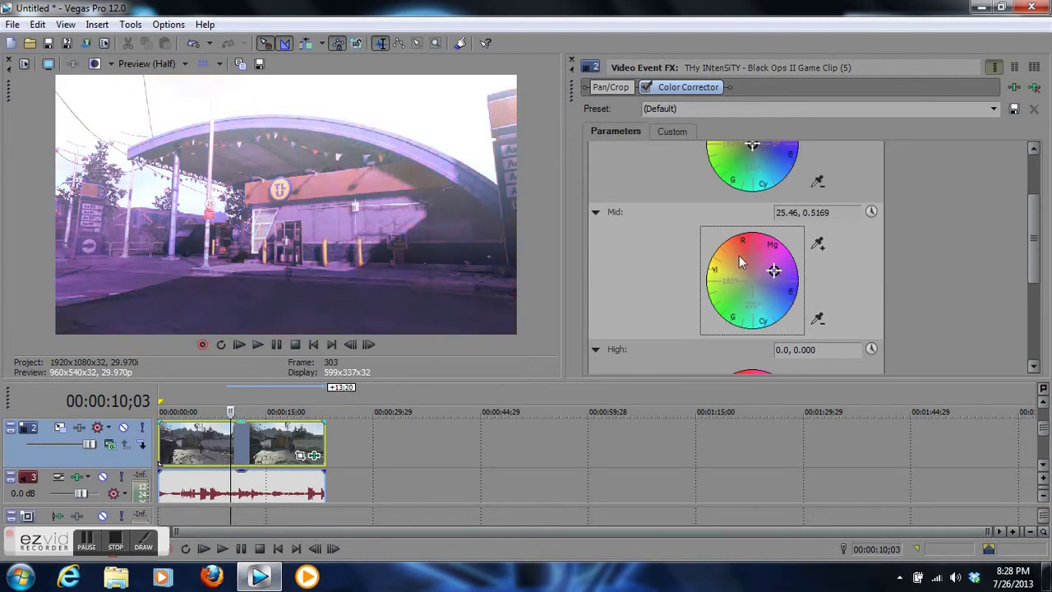
{"action": "left_click", "coordinate": [38, 24]}
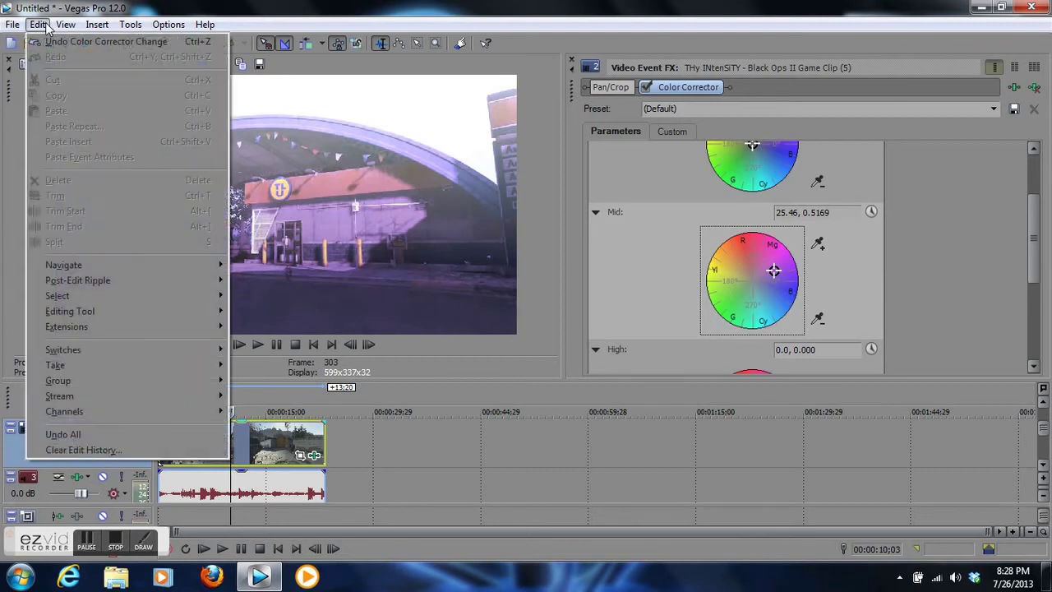
{"action": "left_click", "coordinate": [65, 24]}
{"action": "mouse_move", "coordinate": [38, 24]}
{"action": "left_click", "coordinate": [46, 43]}
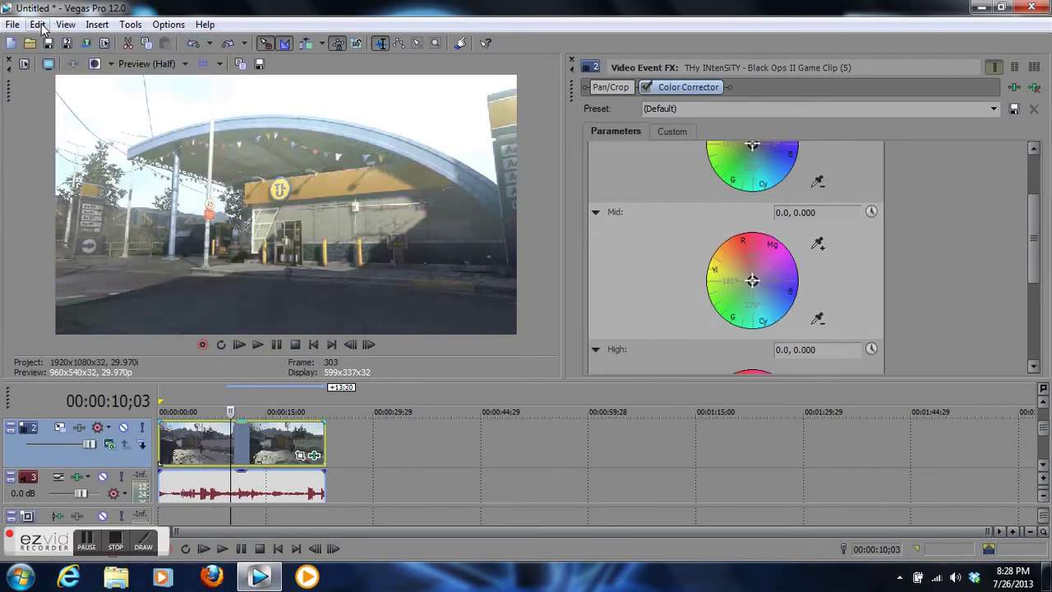
{"action": "left_click", "coordinate": [38, 24]}
{"action": "left_click", "coordinate": [49, 39]}
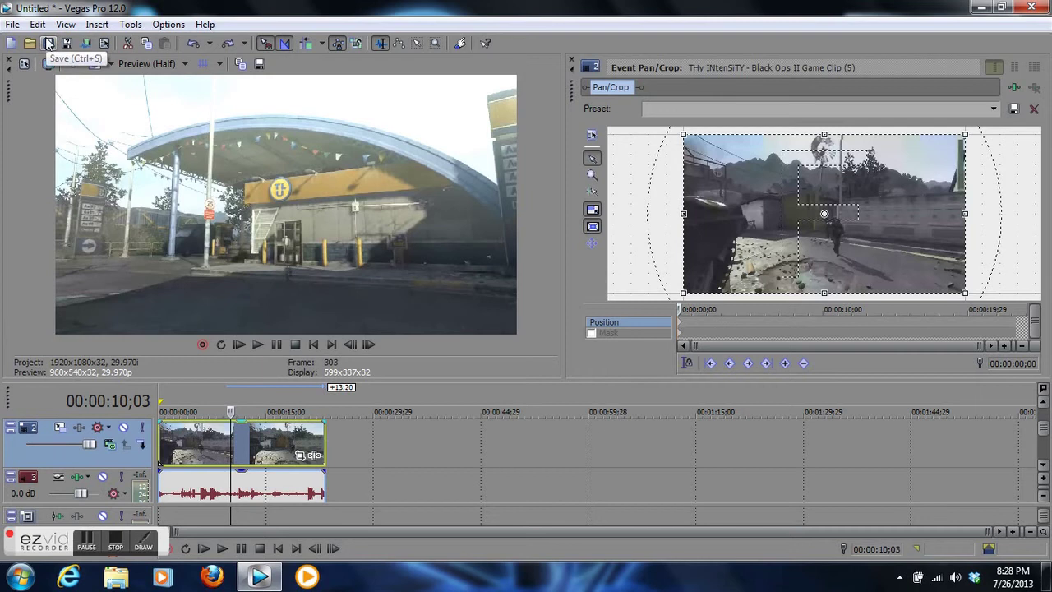
- Close Pan/Crop and add a fresh Sony Color Corrector to the gameplay clip
{"action": "left_click", "coordinate": [573, 64]}
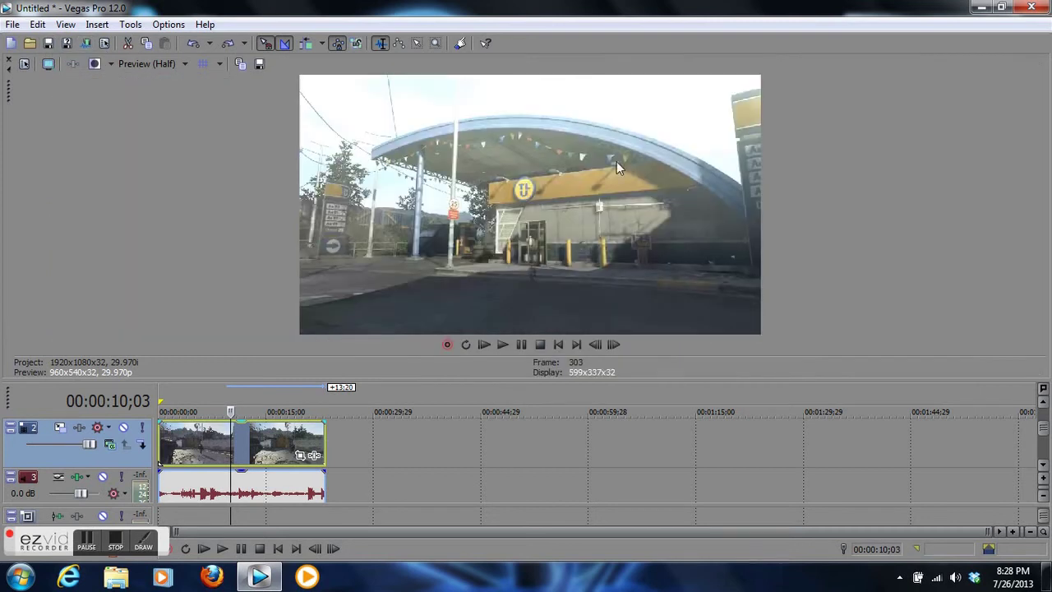
{"action": "right_click", "coordinate": [251, 454]}
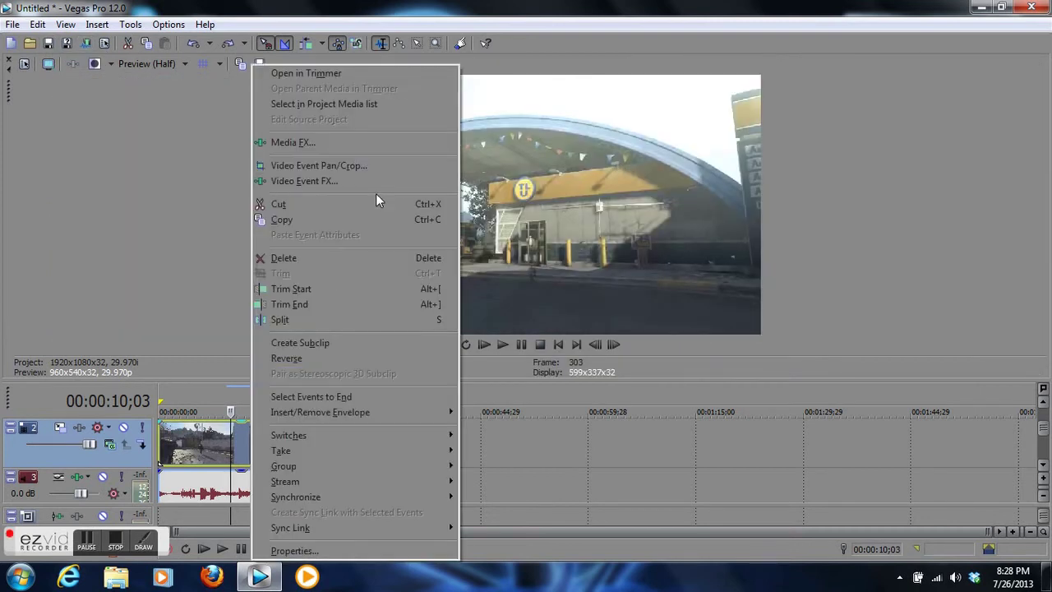
{"action": "left_click", "coordinate": [377, 182]}
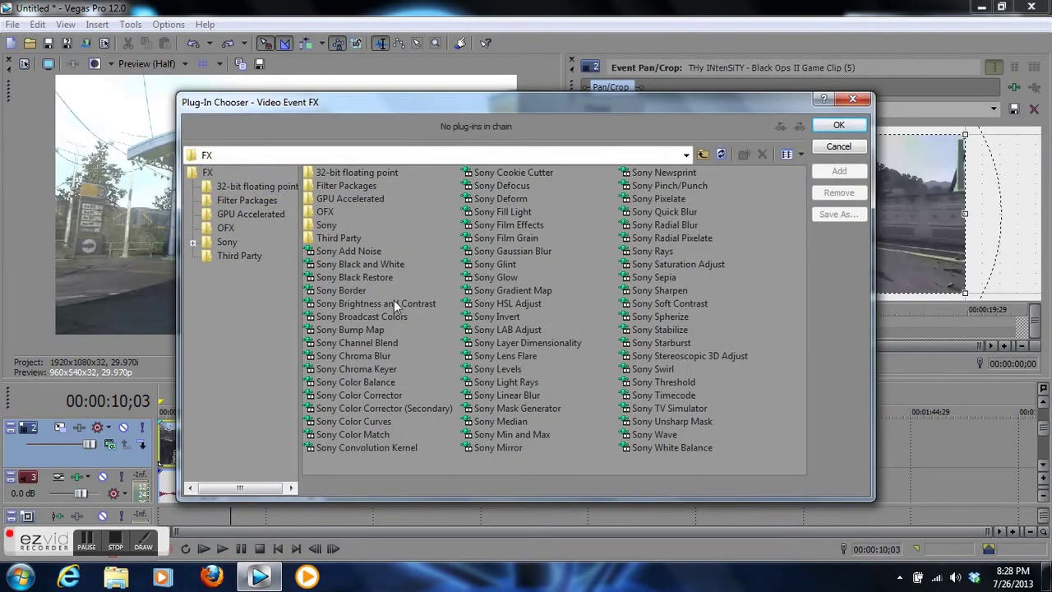
{"action": "left_click", "coordinate": [391, 394]}
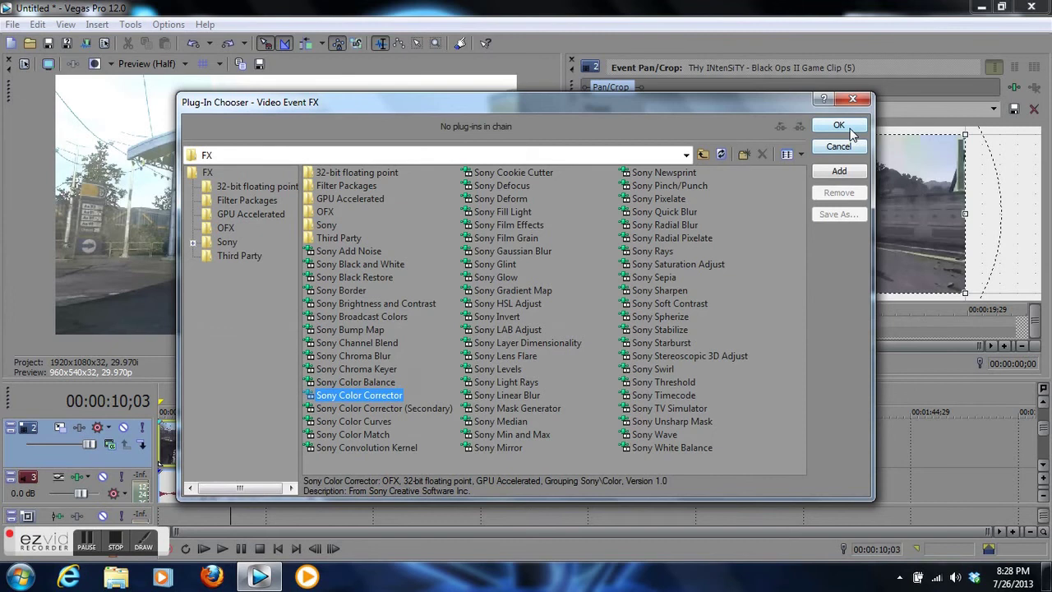
{"action": "left_click", "coordinate": [850, 128]}
- Set the Color Corrector to Saturation 1.469, Gamma 0.490 and Gain 1.306
{"action": "left_click_drag", "start_coordinate": [1035, 205], "coordinate": [1039, 318]}
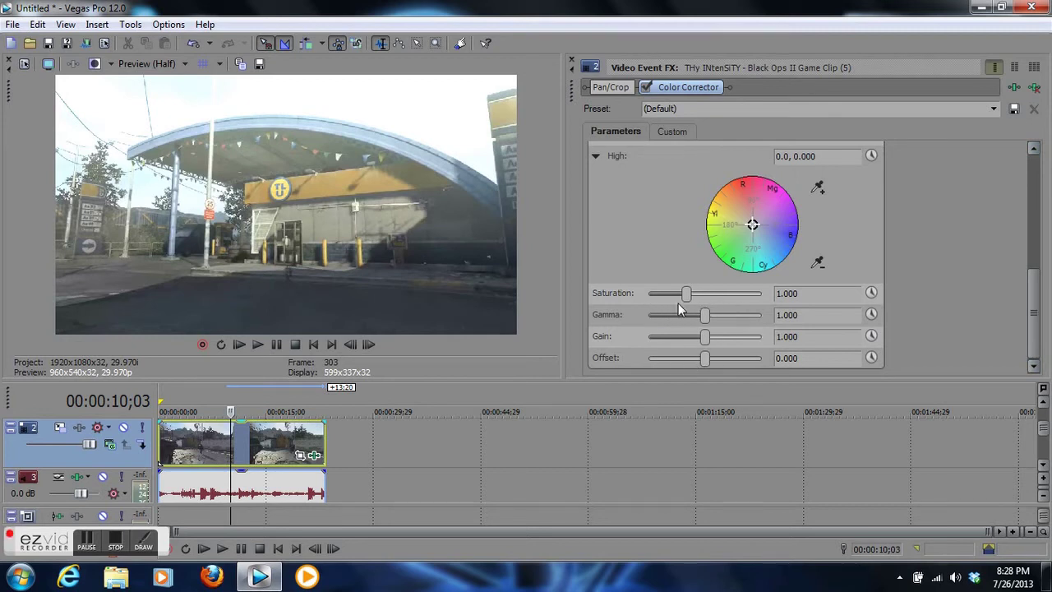
{"action": "left_click_drag", "start_coordinate": [688, 294], "coordinate": [762, 301]}
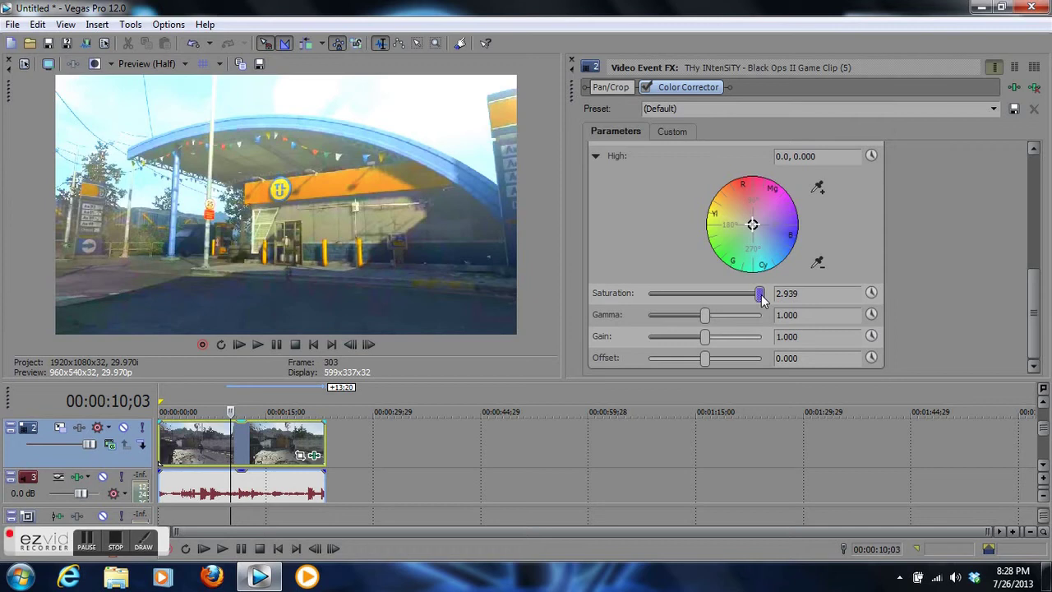
{"action": "left_click_drag", "start_coordinate": [762, 301], "coordinate": [706, 300]}
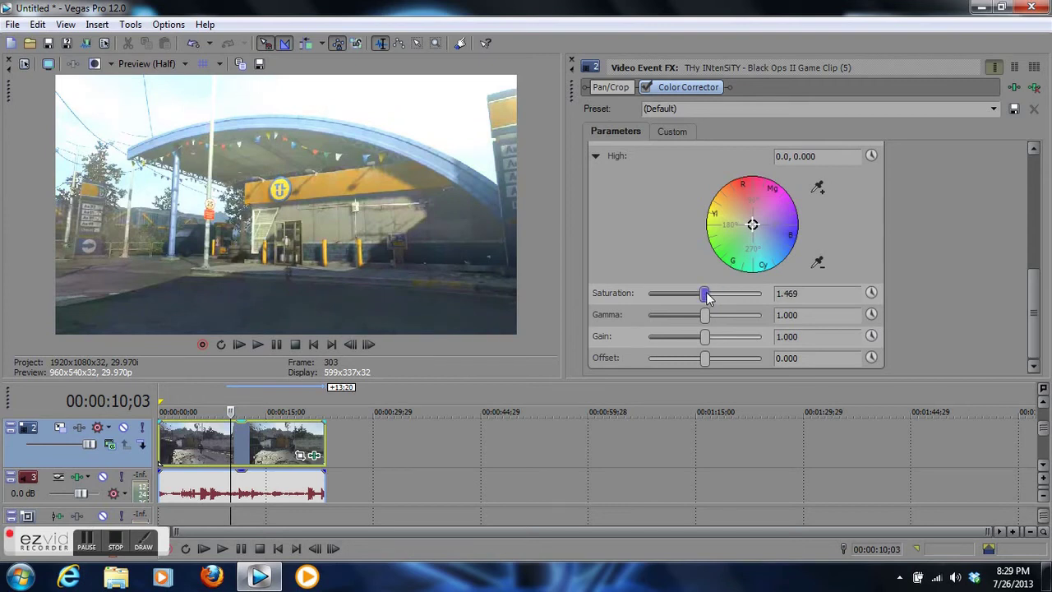
{"action": "left_click_drag", "start_coordinate": [706, 299], "coordinate": [726, 342]}
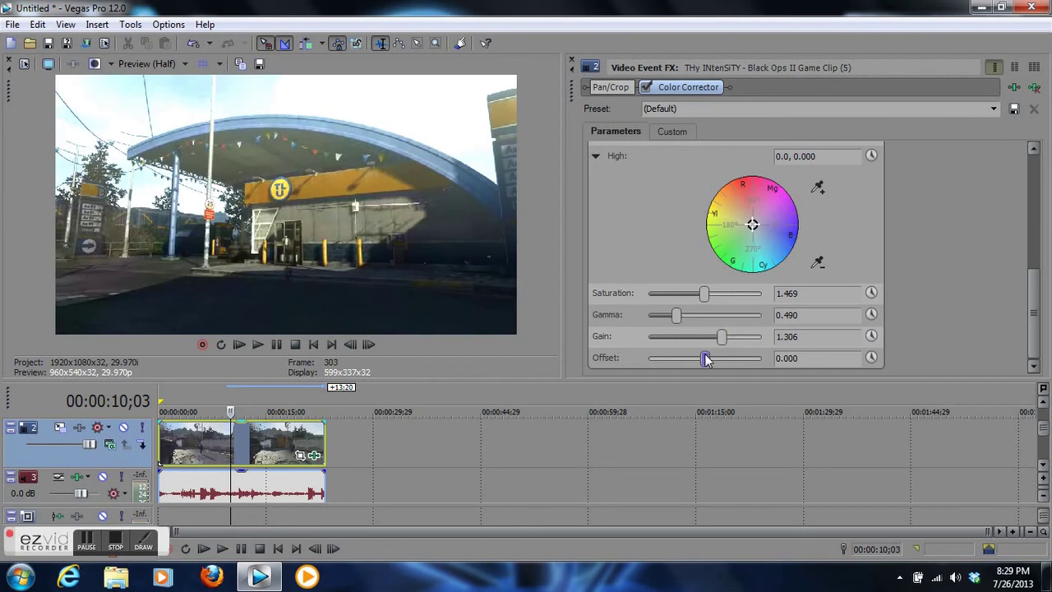
- Set the Offset to 8.639, checking the grade at frames around 00:00:08;14
{"action": "mouse_move", "coordinate": [706, 359]}
{"action": "left_mouse_down"}
{"action": "mouse_move", "coordinate": [662, 362]}
{"action": "mouse_move", "coordinate": [735, 357]}
{"action": "mouse_move", "coordinate": [707, 359]}
{"action": "left_mouse_up"}
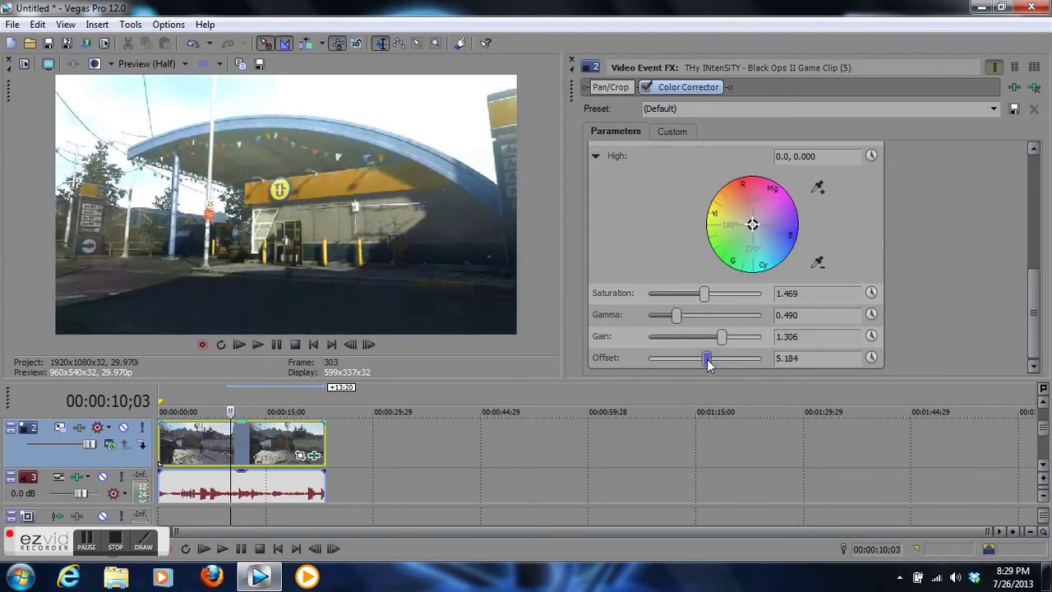
{"action": "left_click", "coordinate": [260, 438]}
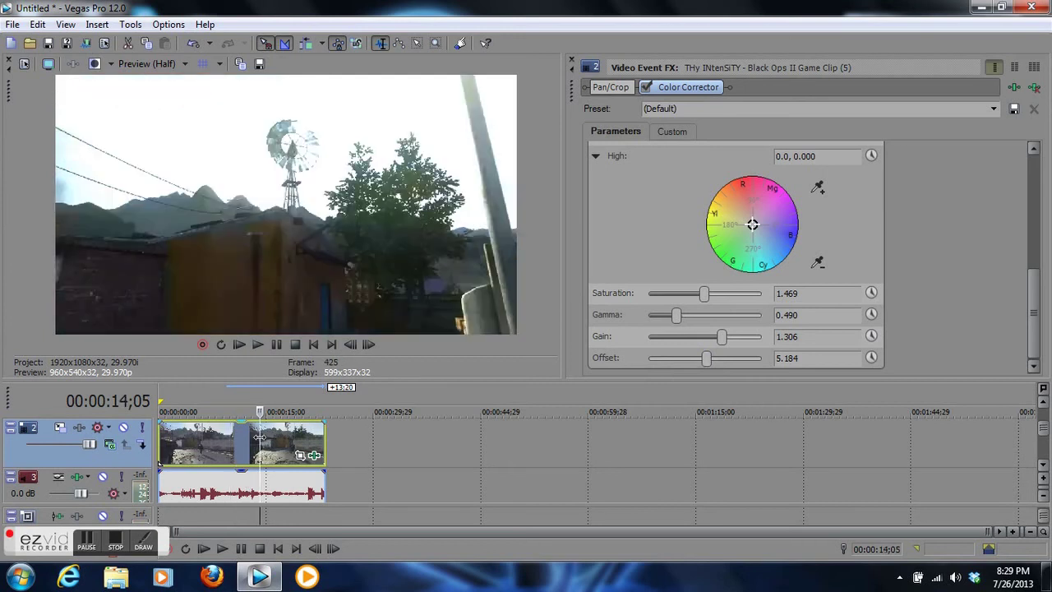
{"action": "left_click", "coordinate": [244, 448]}
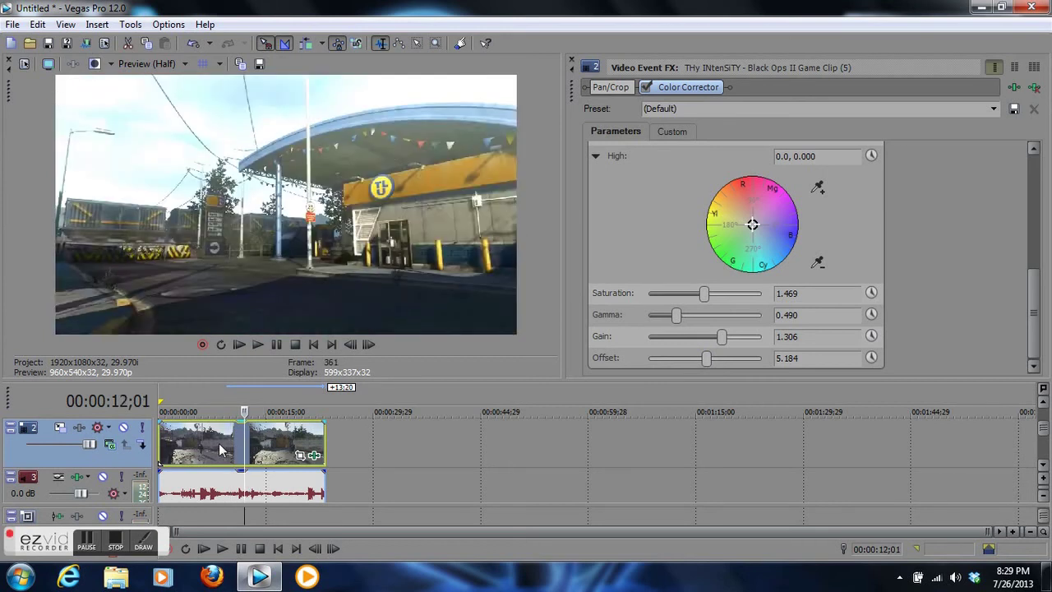
{"action": "left_click", "coordinate": [220, 446]}
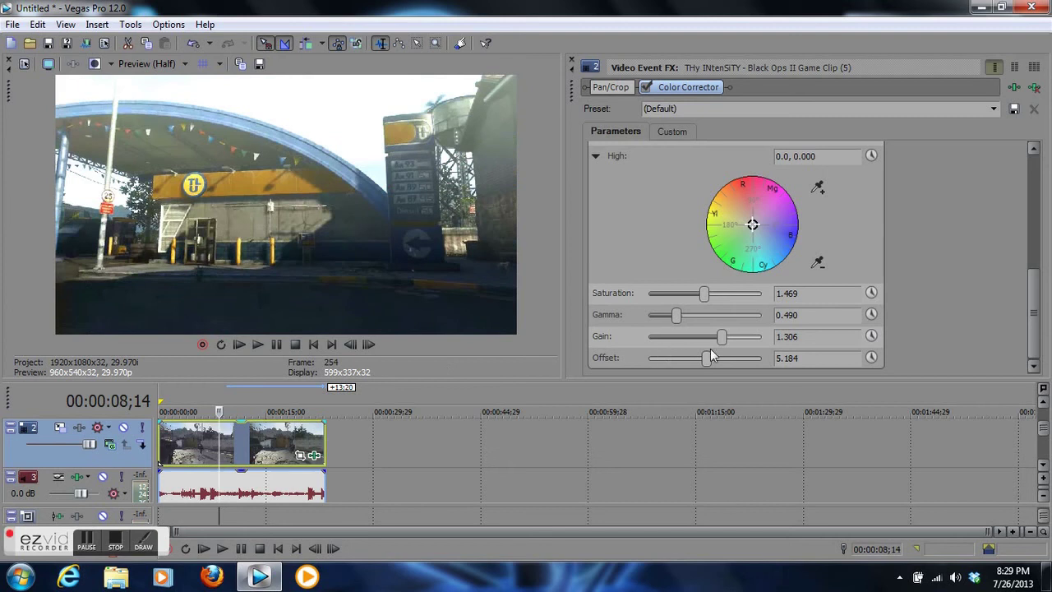
{"action": "mouse_move", "coordinate": [710, 355]}
{"action": "left_mouse_down"}
{"action": "mouse_move", "coordinate": [699, 361]}
{"action": "mouse_move", "coordinate": [713, 364]}
{"action": "left_mouse_up"}
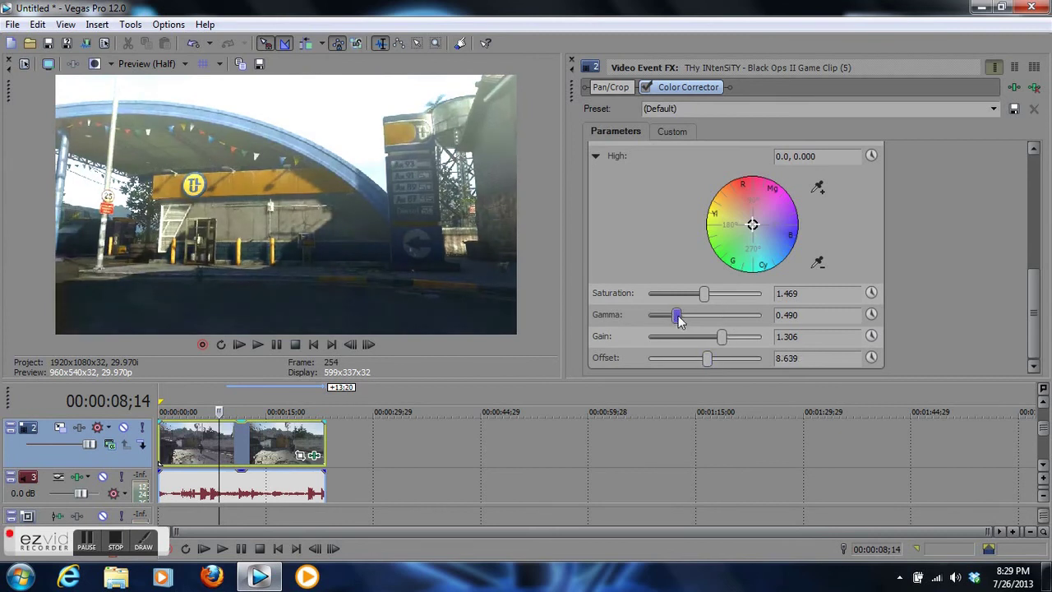
- Lower Gamma to 0.435, Saturation to 1.306 and Gain to 1.184
{"action": "left_click_drag", "start_coordinate": [679, 321], "coordinate": [707, 305]}
{"action": "left_click_drag", "start_coordinate": [708, 299], "coordinate": [702, 298]}
{"action": "left_click_drag", "start_coordinate": [719, 331], "coordinate": [716, 340]}
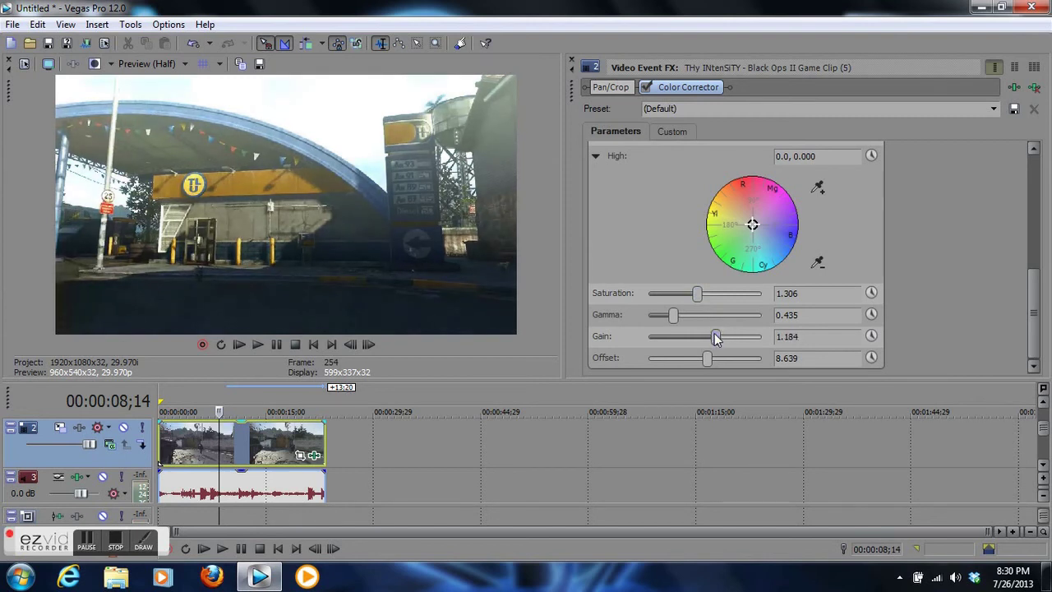
- Close the effect settings, play the graded clip from the start, and enlarge the timeline area
{"action": "left_click", "coordinate": [573, 61]}
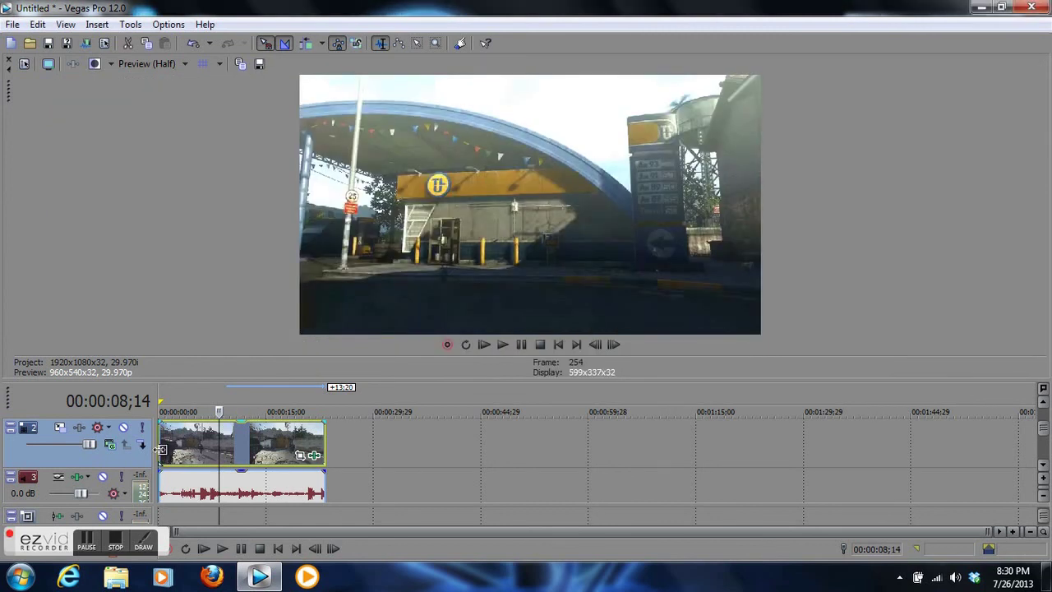
{"action": "left_click", "coordinate": [164, 457]}
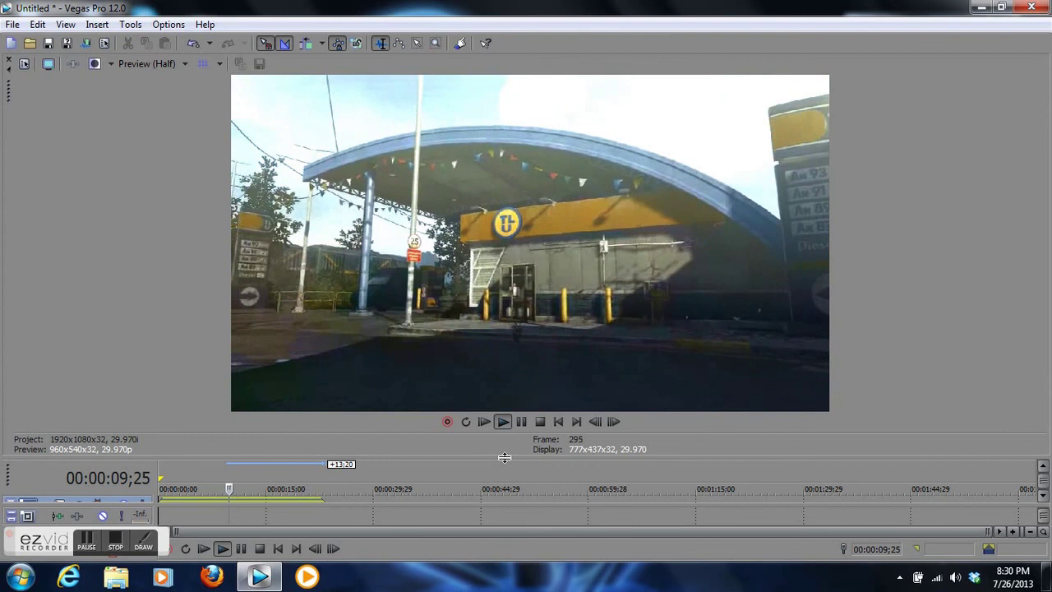
{"action": "left_click_drag", "start_coordinate": [505, 457], "coordinate": [492, 373]}
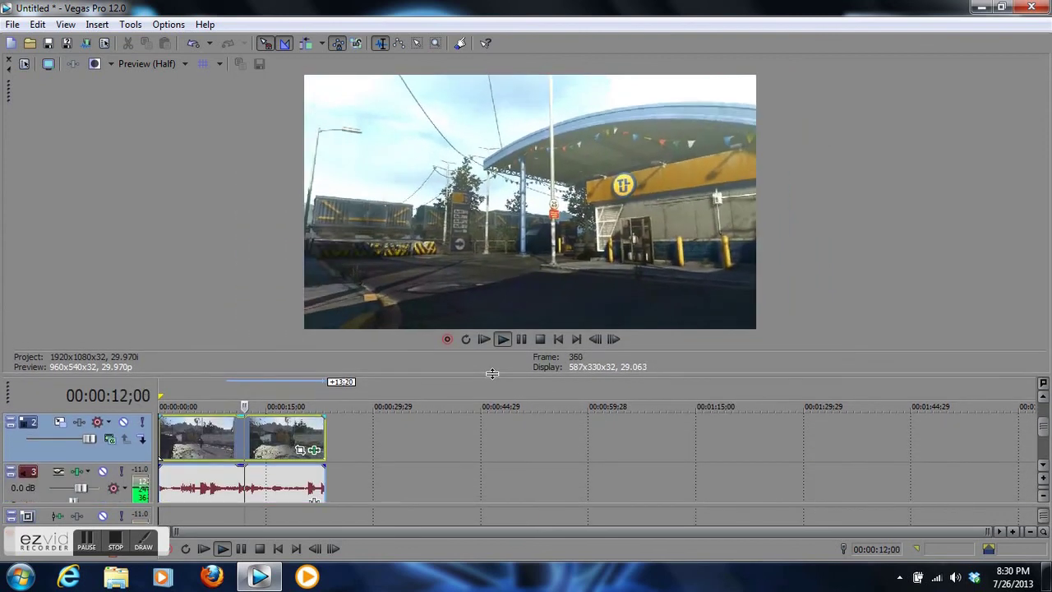